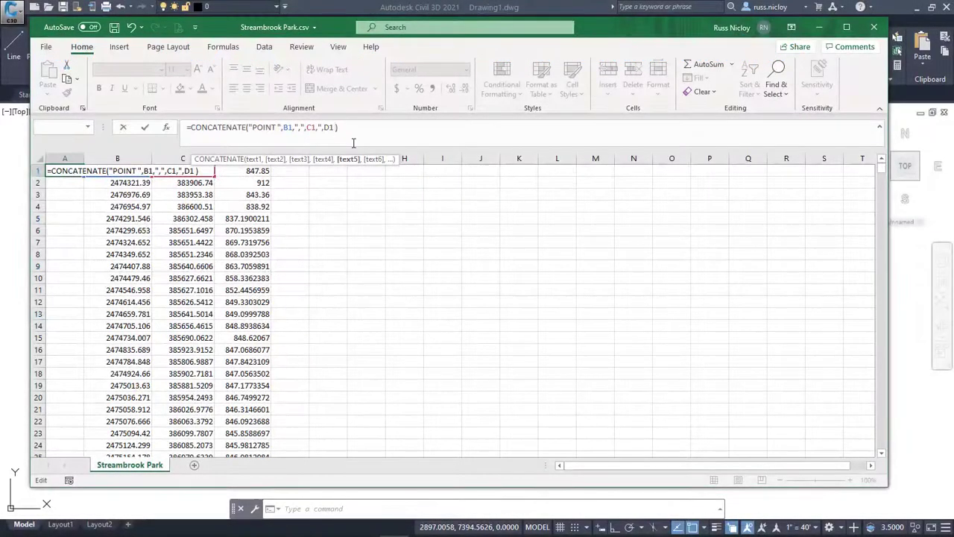
Step: Accept the corrected POINT-string formula in A1 and widen column A to show the full coordinate text
{"action": "key", "text": "Return"}
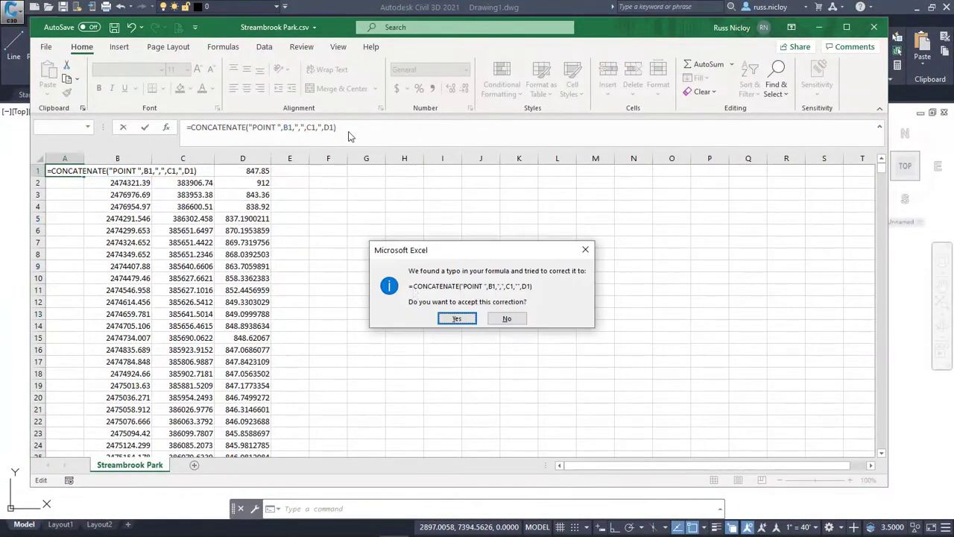
{"action": "left_click", "coordinate": [454, 319]}
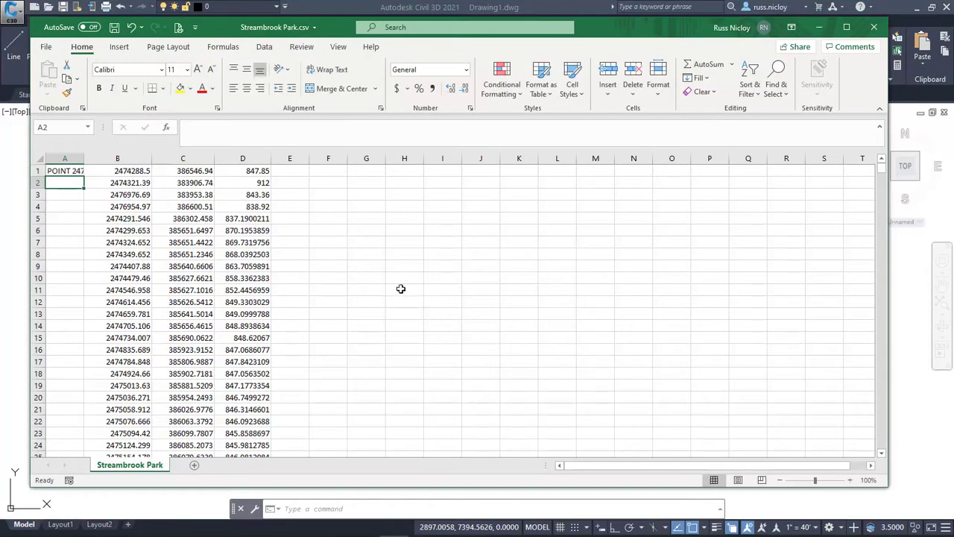
{"action": "mouse_move", "coordinate": [84, 158]}
{"action": "left_mouse_down"}
{"action": "mouse_move", "coordinate": [192, 164]}
{"action": "mouse_move", "coordinate": [167, 439]}
{"action": "left_mouse_up"}
{"action": "left_click", "coordinate": [191, 176]}
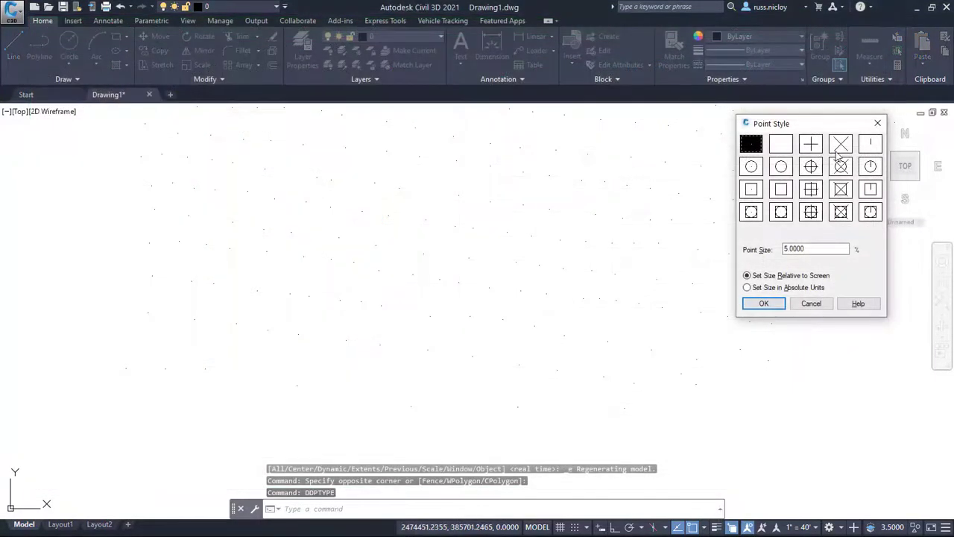
Step: Set the point style so the imported points display as X markers
{"action": "left_click", "coordinate": [839, 146]}
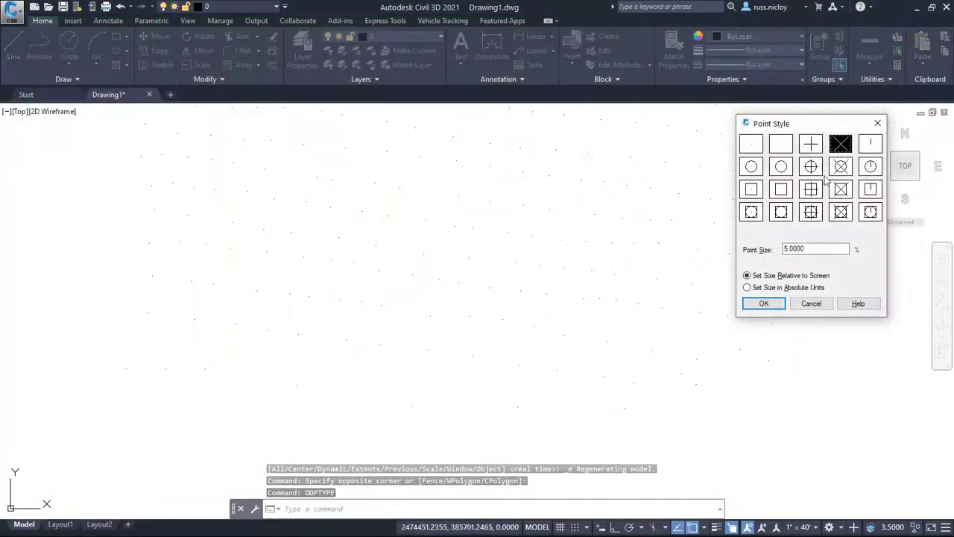
{"action": "left_click", "coordinate": [765, 303]}
{"action": "scroll", "coordinate": [347, 421], "scroll_direction": "up", "scroll_amount": 4}
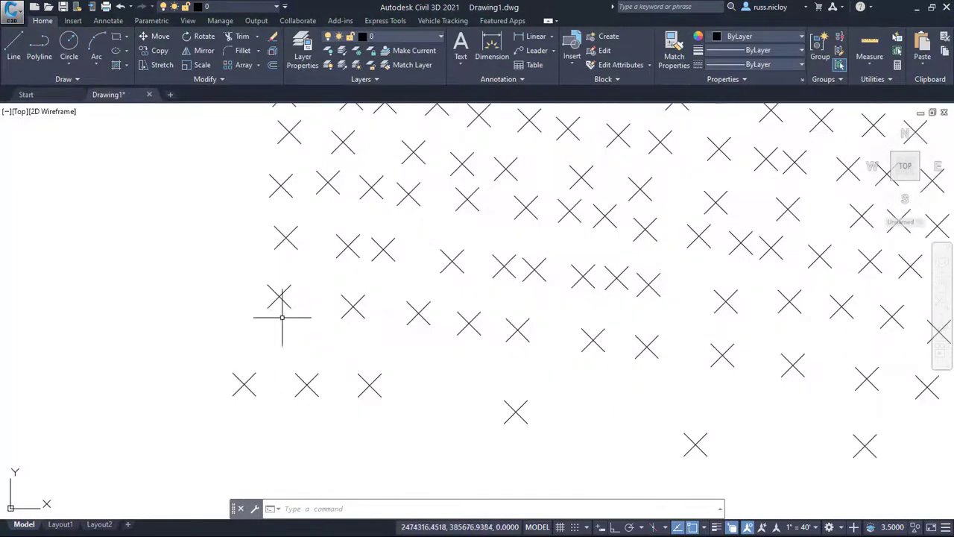
Step: Draw a chain of lines joining five X points, then start the next triangle line
{"action": "left_click", "coordinate": [13, 51]}
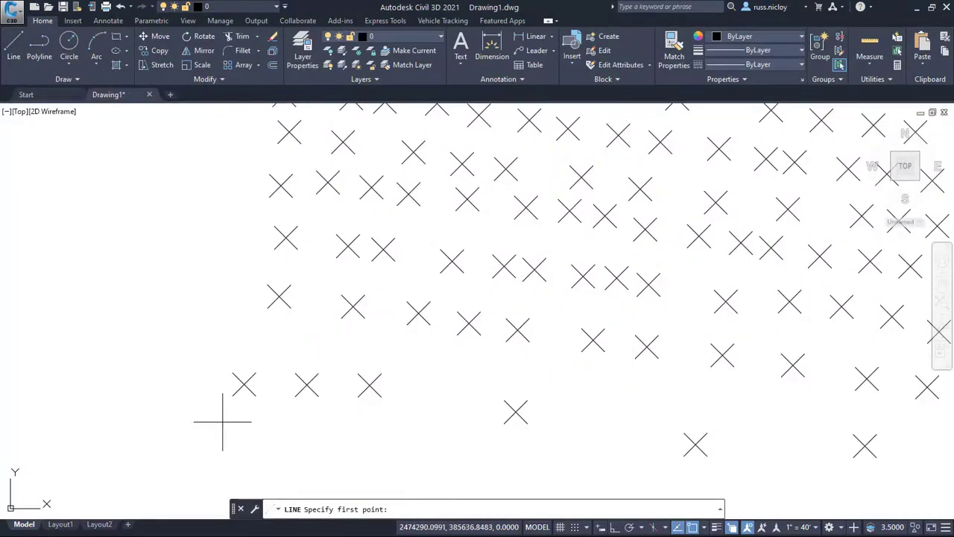
{"action": "left_click", "coordinate": [244, 385]}
{"action": "left_click", "coordinate": [369, 385]}
{"action": "left_click", "coordinate": [515, 412]}
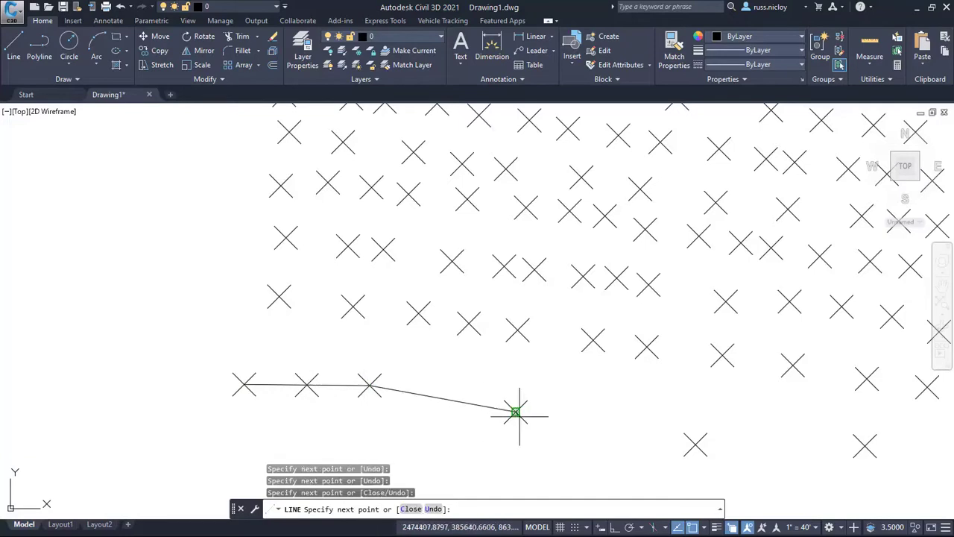
{"action": "left_click", "coordinate": [694, 445]}
{"action": "left_click", "coordinate": [864, 445]}
{"action": "key", "text": "Return"}
{"action": "key", "text": "Return"}
{"action": "left_click", "coordinate": [245, 385]}
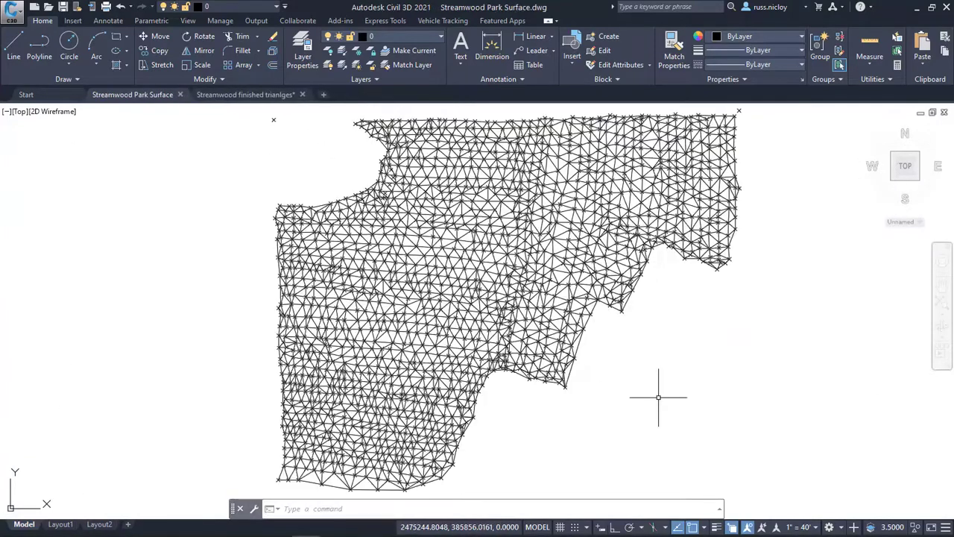
Step: Zoom in and inspect a triangle edge's start and end elevations in Properties
{"action": "scroll", "coordinate": [395, 351], "scroll_direction": "up", "scroll_amount": 8}
{"action": "scroll", "coordinate": [357, 347], "scroll_direction": "up", "scroll_amount": 2}
{"action": "scroll", "coordinate": [362, 351], "scroll_direction": "up", "scroll_amount": 2}
{"action": "scroll", "coordinate": [436, 377], "scroll_direction": "up", "scroll_amount": 1}
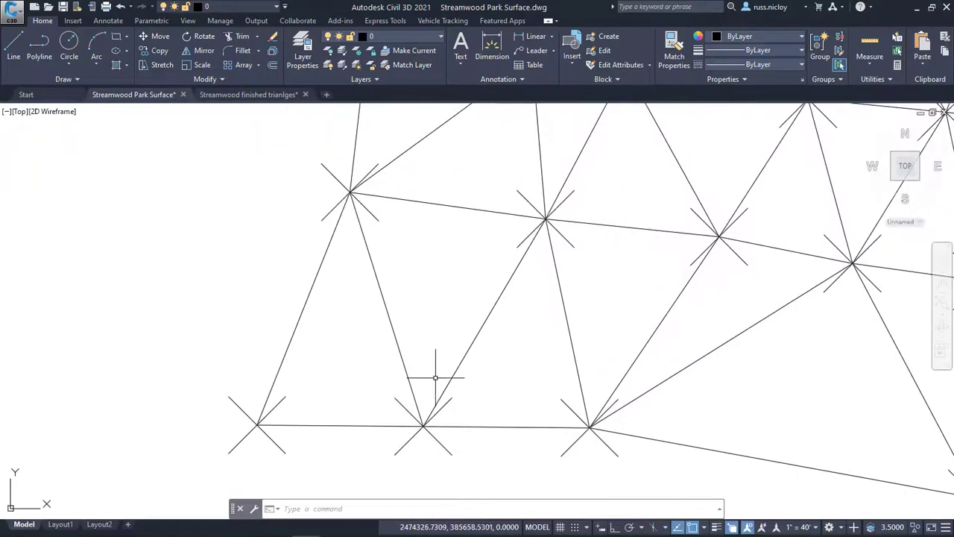
{"action": "double_click", "coordinate": [292, 338]}
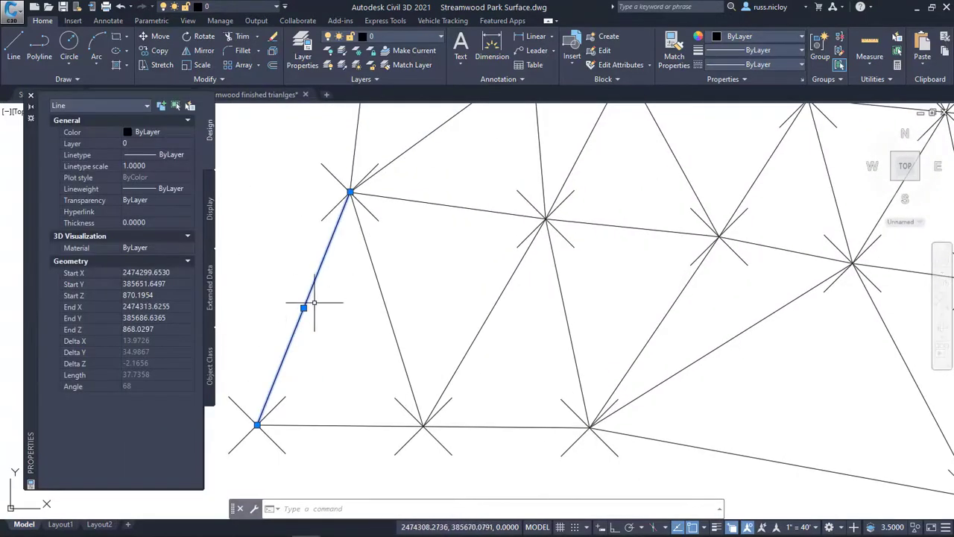
{"action": "key", "text": "Escape"}
Step: Place interpolated point markers along the edges with POINT, and check the next edge's elevations
{"action": "type", "text": "point"}
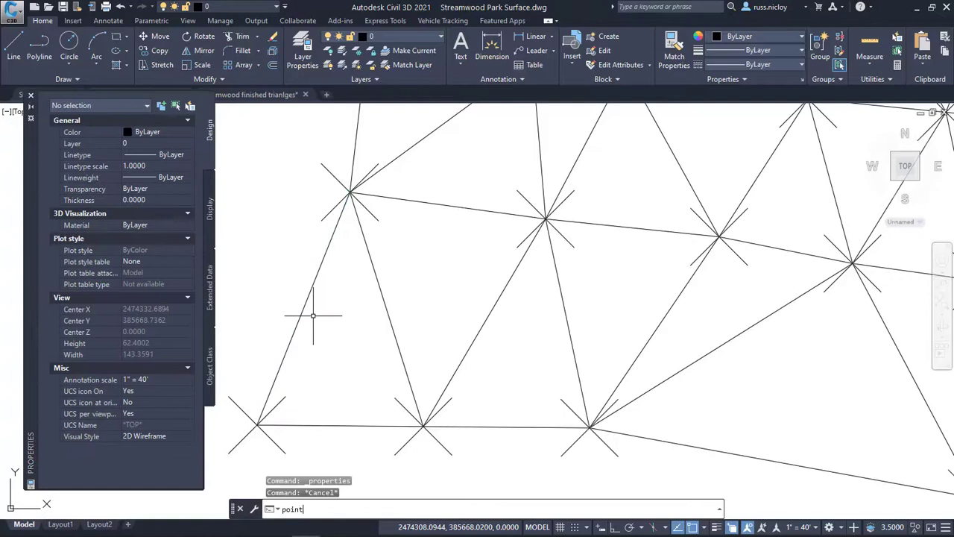
{"action": "key", "text": "Return"}
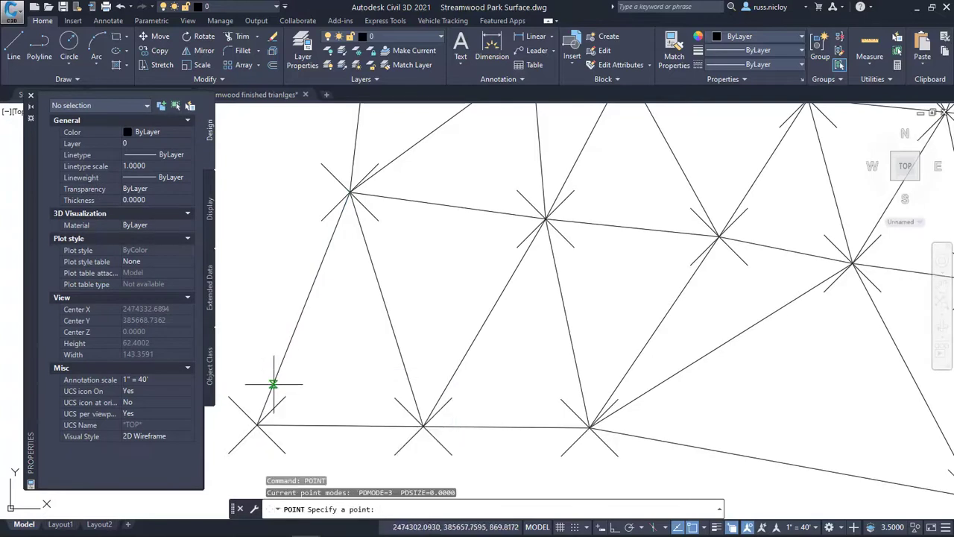
{"action": "left_click", "coordinate": [273, 384]}
{"action": "key", "text": "Return"}
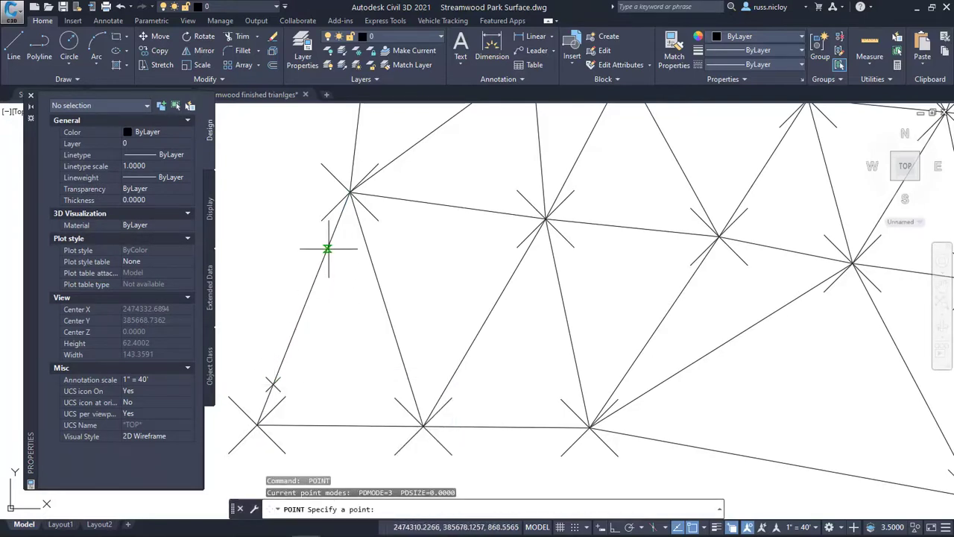
{"action": "left_click", "coordinate": [327, 248]}
{"action": "key", "text": "Escape"}
{"action": "left_click", "coordinate": [383, 298]}
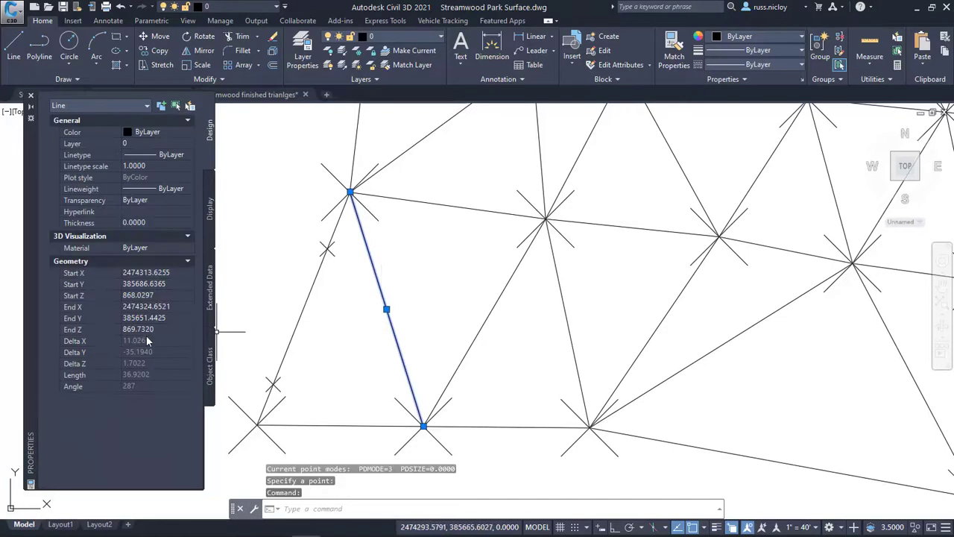
{"action": "scroll", "coordinate": [562, 326], "scroll_direction": "up", "scroll_amount": 2}
{"action": "key", "text": "Escape"}
Step: Trace a contour polyline through the marked interpolated points
{"action": "left_click", "coordinate": [40, 47]}
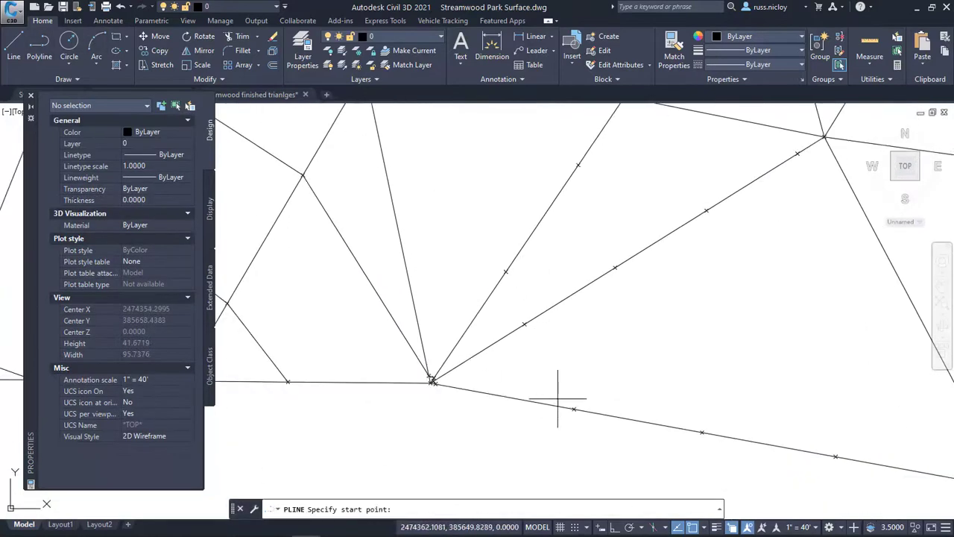
{"action": "left_click", "coordinate": [574, 410]}
{"action": "left_click", "coordinate": [507, 269]}
{"action": "middle_click_drag", "start_coordinate": [472, 207], "coordinate": [494, 323]}
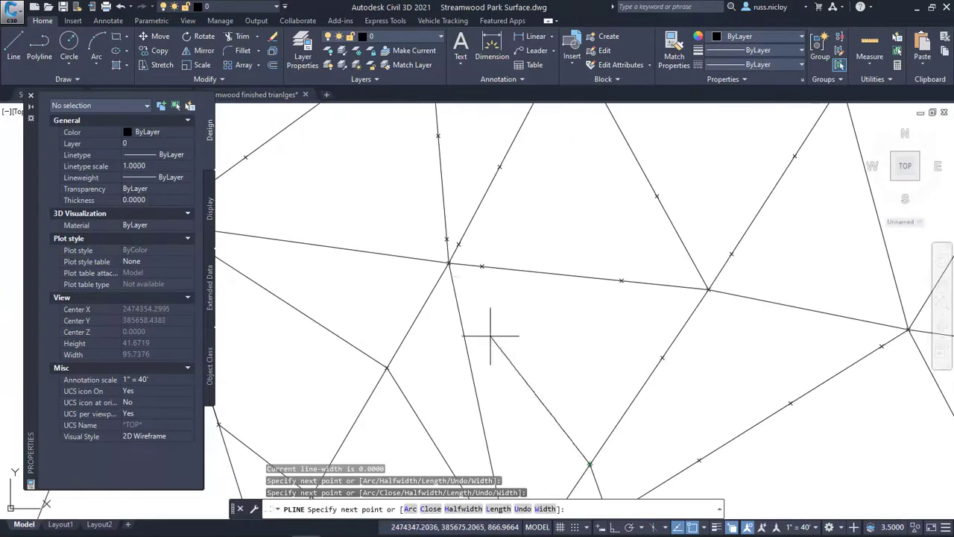
{"action": "left_click", "coordinate": [482, 266]}
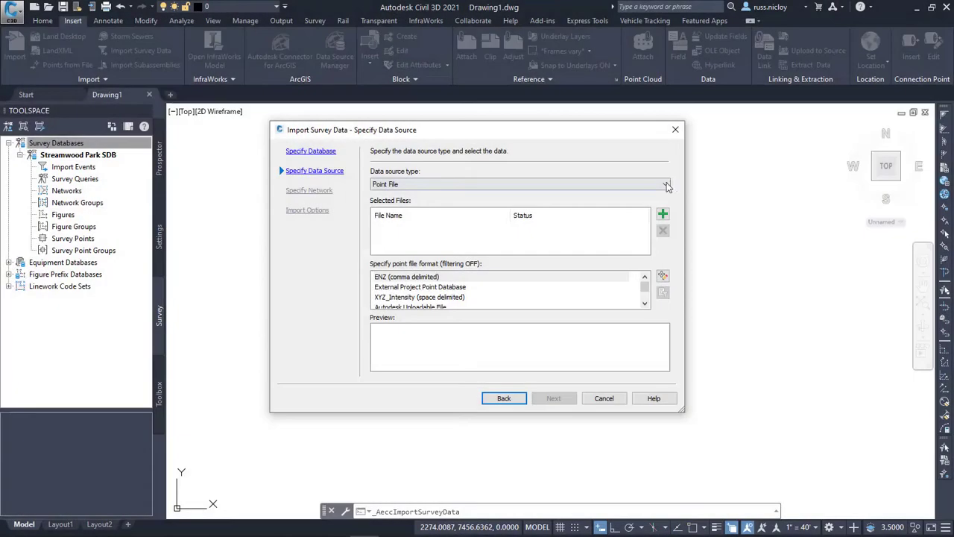
Step: Import survey data from the Streambrook Park.fbk field book file
{"action": "left_click", "coordinate": [667, 185]}
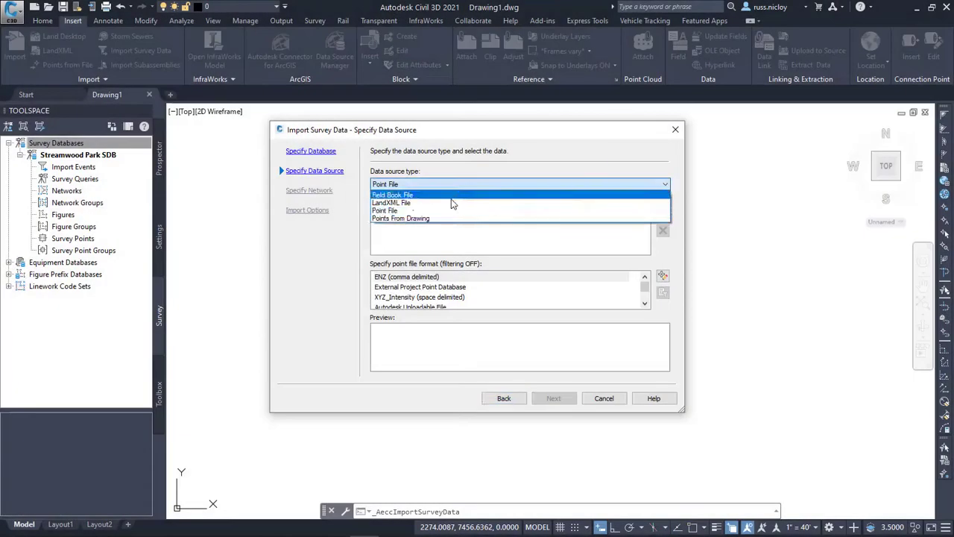
{"action": "left_click", "coordinate": [406, 194]}
{"action": "left_click", "coordinate": [662, 214]}
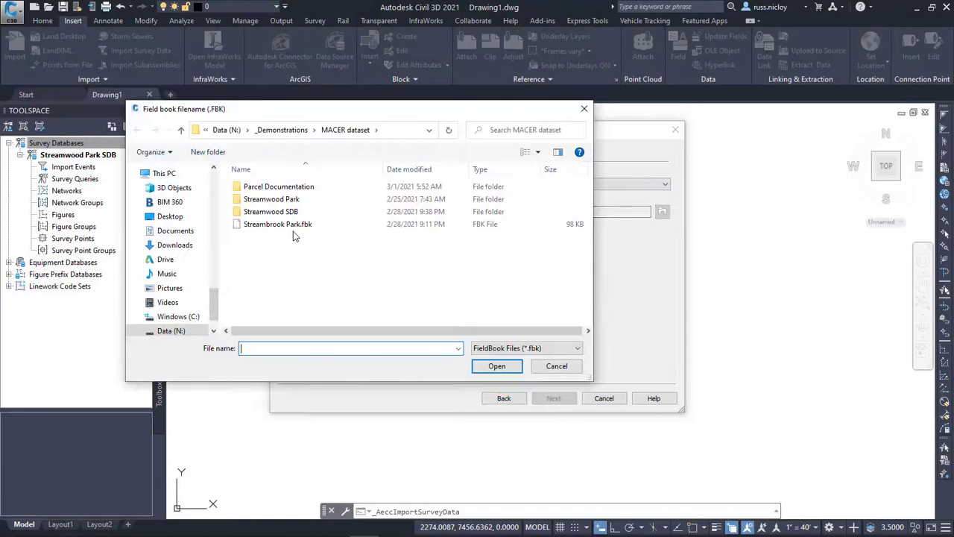
{"action": "left_click", "coordinate": [272, 225]}
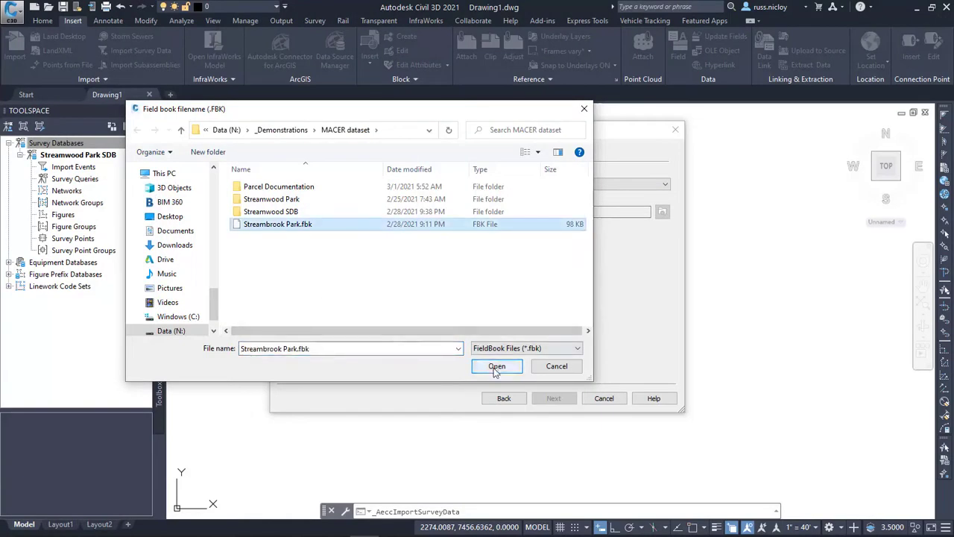
{"action": "left_click", "coordinate": [495, 366]}
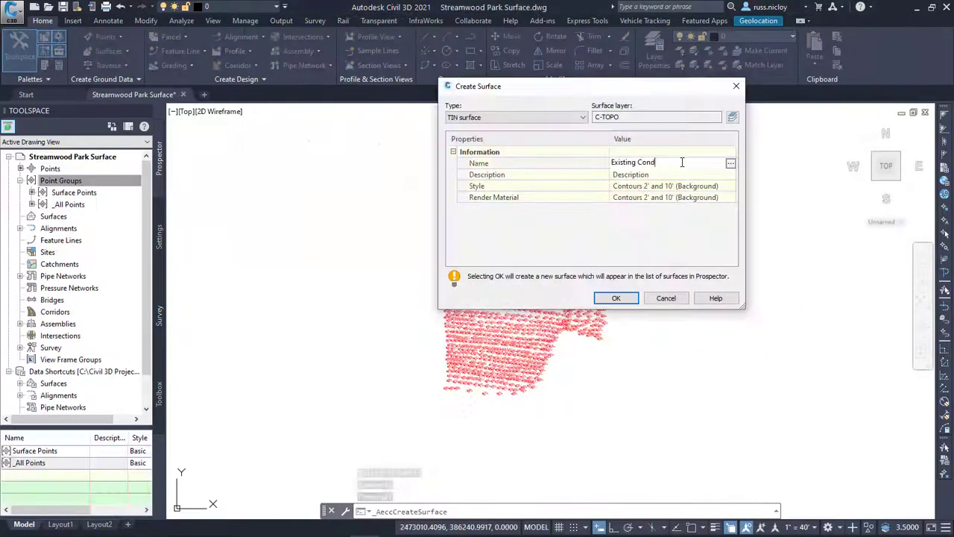
Step: Create the Existing Conditions TIN surface with the Contours 1' and 5' (Background) style
{"action": "left_click", "coordinate": [729, 187]}
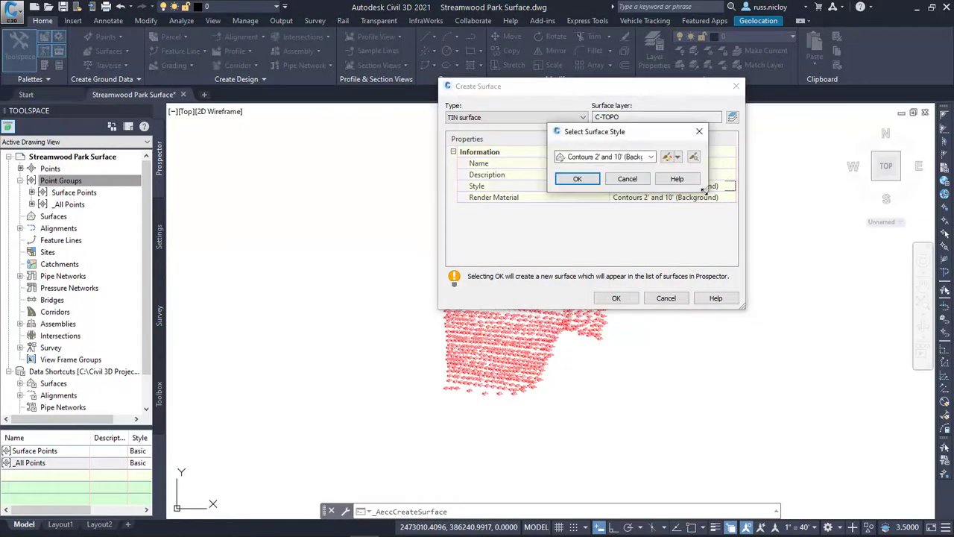
{"action": "left_click", "coordinate": [650, 156]}
{"action": "left_click", "coordinate": [623, 187]}
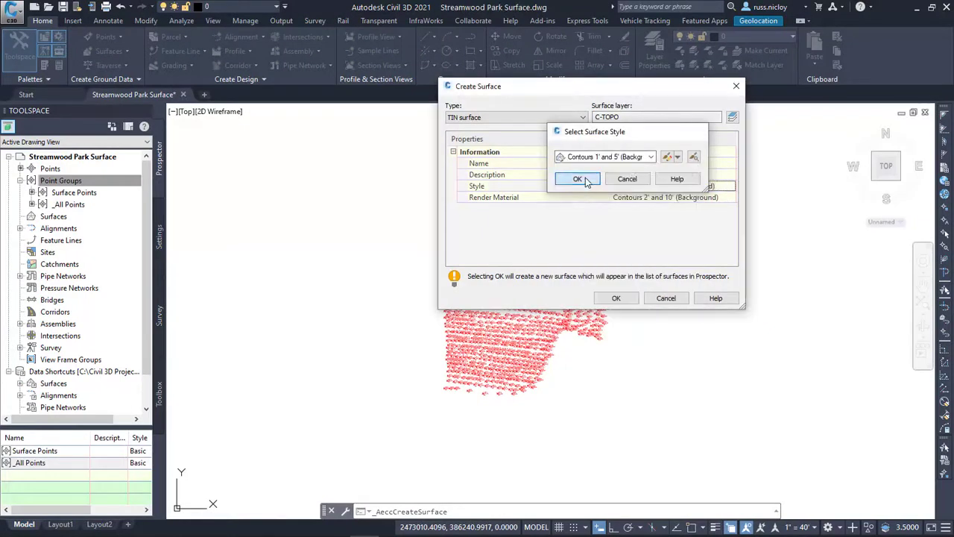
{"action": "left_click", "coordinate": [579, 179]}
{"action": "left_click", "coordinate": [615, 299]}
Step: Add the Surface Points point group to the surface definition
{"action": "left_click", "coordinate": [42, 264]}
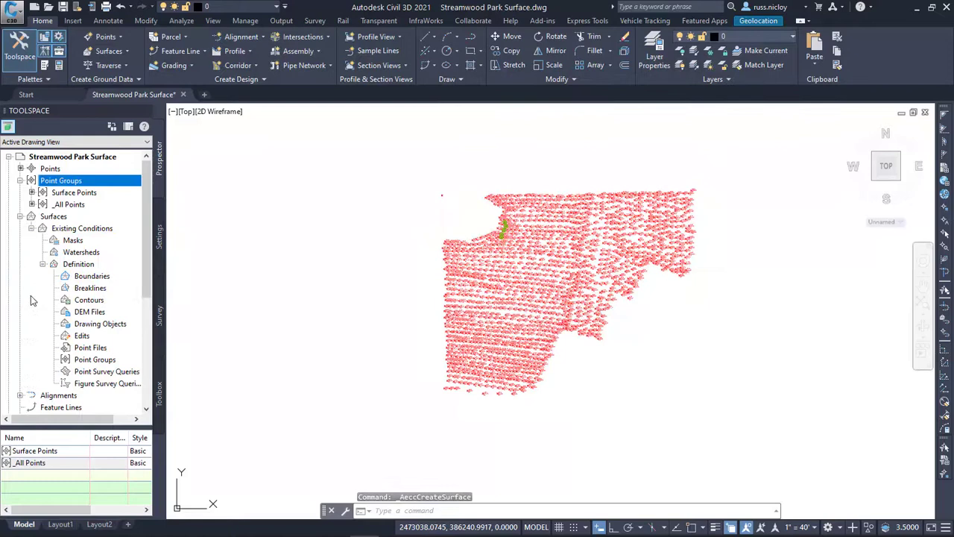
{"action": "right_click", "coordinate": [89, 360]}
{"action": "left_click", "coordinate": [113, 366]}
{"action": "left_click", "coordinate": [505, 248]}
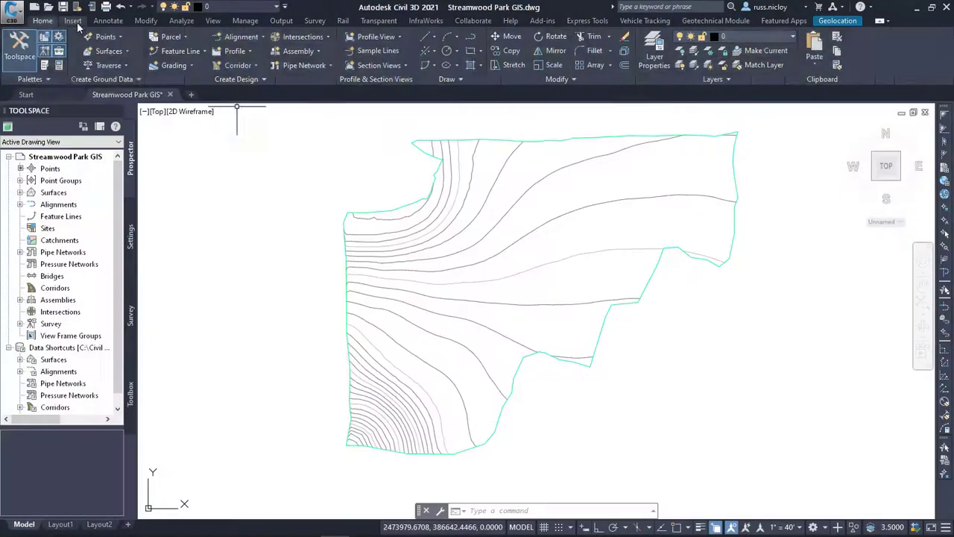
Step: Outline a new ArcGIS area of interest and select the Waukesha Storm Outfall Inspections data
{"action": "left_click", "coordinate": [254, 67]}
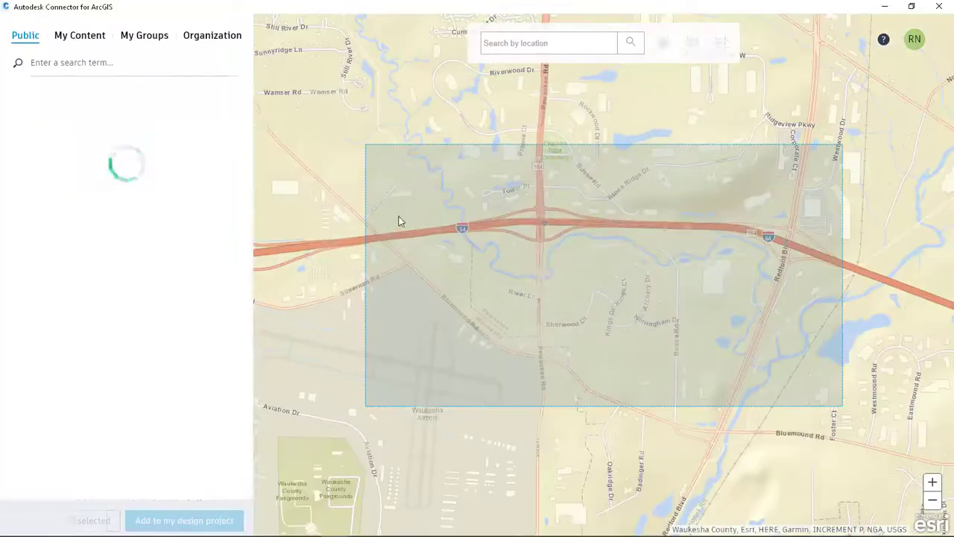
{"action": "left_click", "coordinate": [691, 43]}
{"action": "left_click_drag", "start_coordinate": [468, 185], "coordinate": [720, 423]}
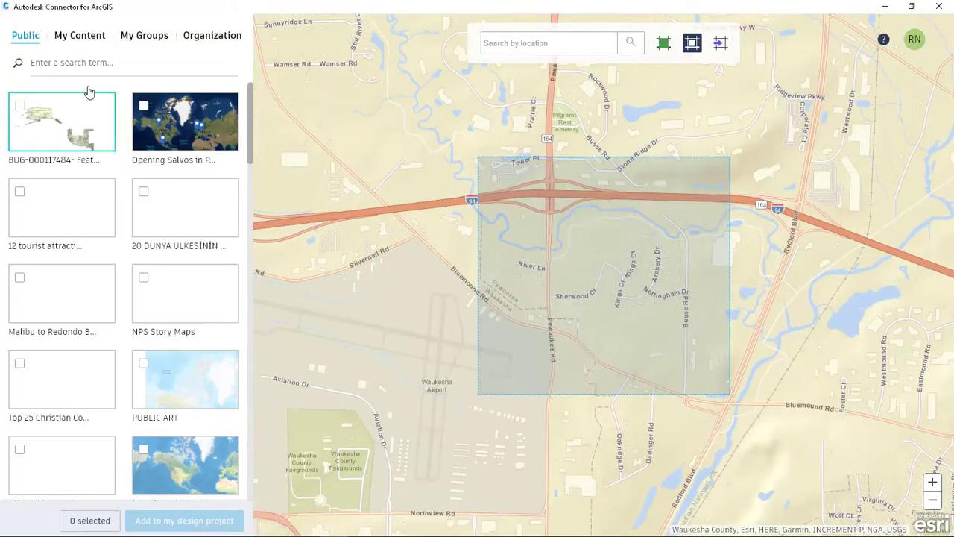
{"action": "left_click", "coordinate": [82, 63]}
{"action": "type", "text": "rm"}
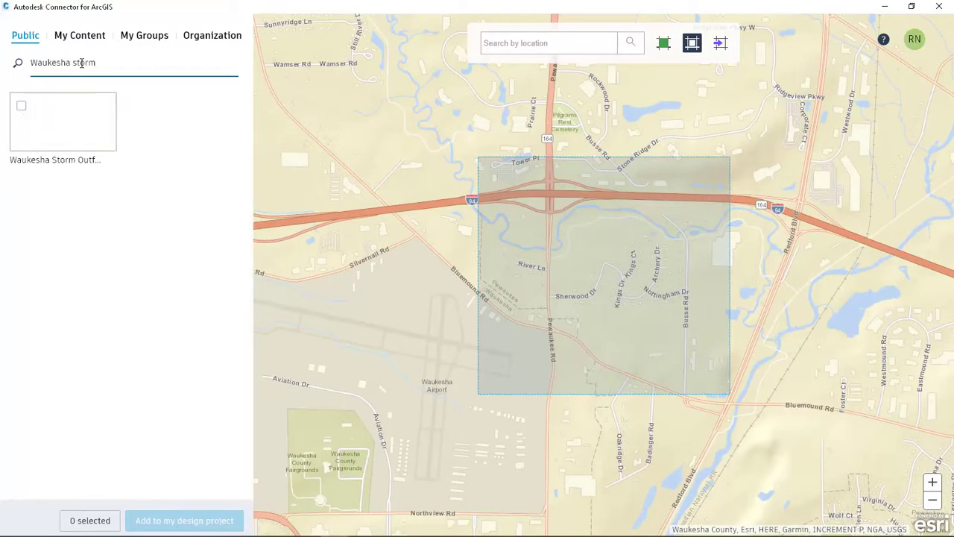
{"action": "left_click", "coordinate": [47, 150]}
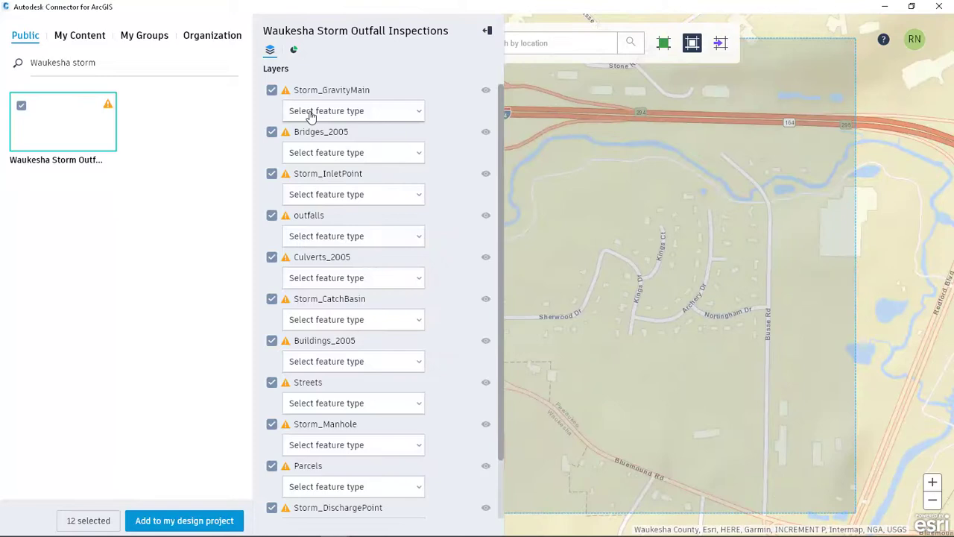
Step: Map Storm_GravityMain to gravity pipes and Storm_InletPoint to structures, excluding Bridges_2005
{"action": "left_click", "coordinate": [312, 112]}
{"action": "left_click", "coordinate": [305, 195]}
{"action": "left_click", "coordinate": [271, 131]}
{"action": "left_click", "coordinate": [308, 196]}
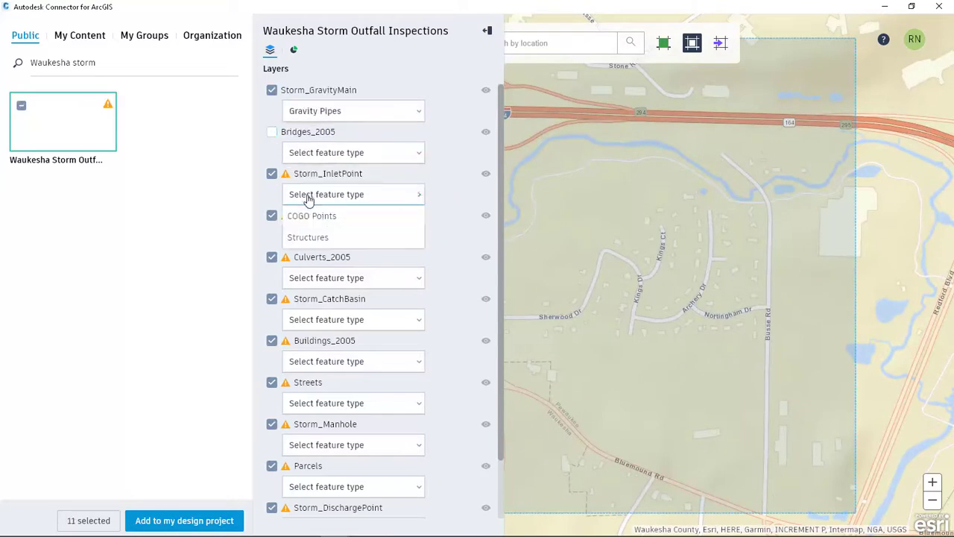
{"action": "left_click", "coordinate": [298, 236]}
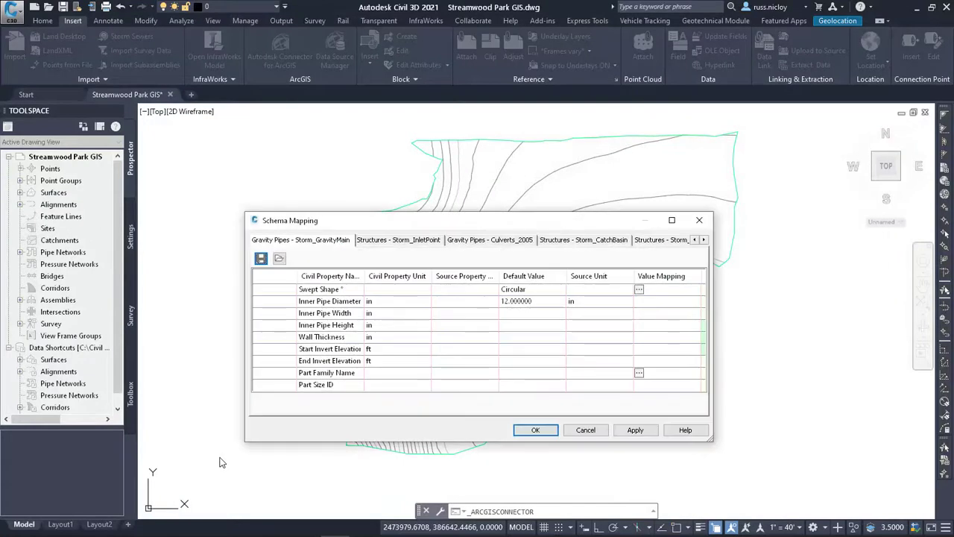
Step: Accept the schema mapping to import the Waukesha storm pipes and structures, then review them
{"action": "left_click", "coordinate": [537, 430]}
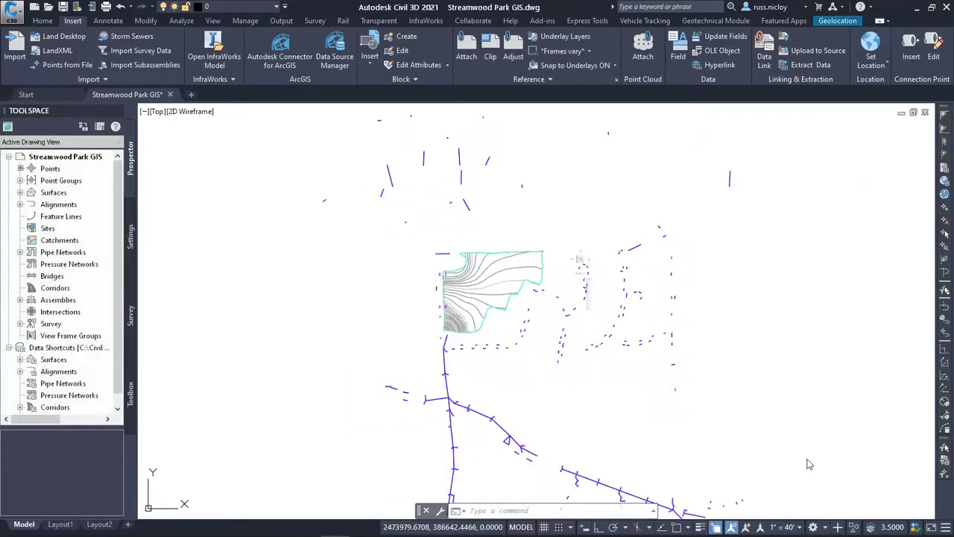
{"action": "left_click", "coordinate": [589, 421]}
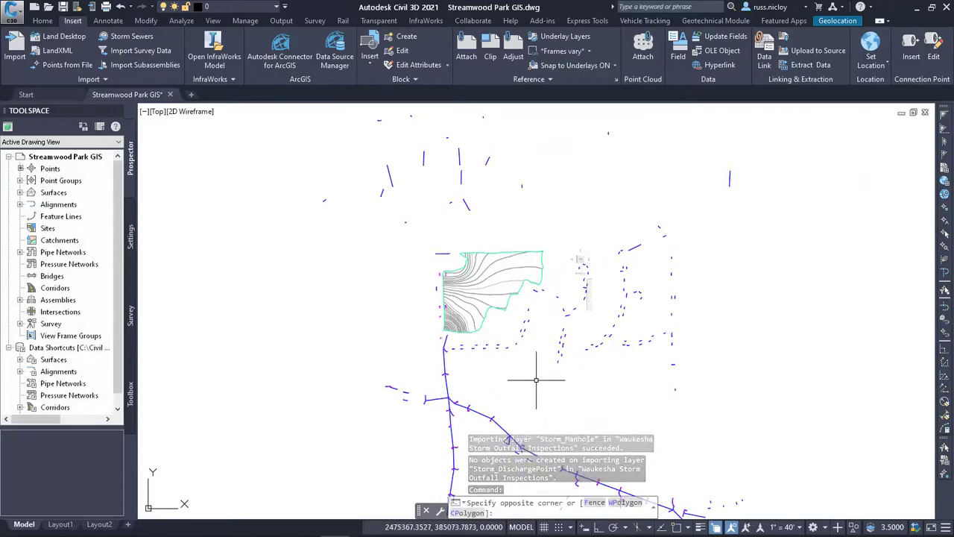
{"action": "scroll", "coordinate": [455, 301], "scroll_direction": "up", "scroll_amount": 6}
{"action": "scroll", "coordinate": [560, 325], "scroll_direction": "down", "scroll_amount": 6}
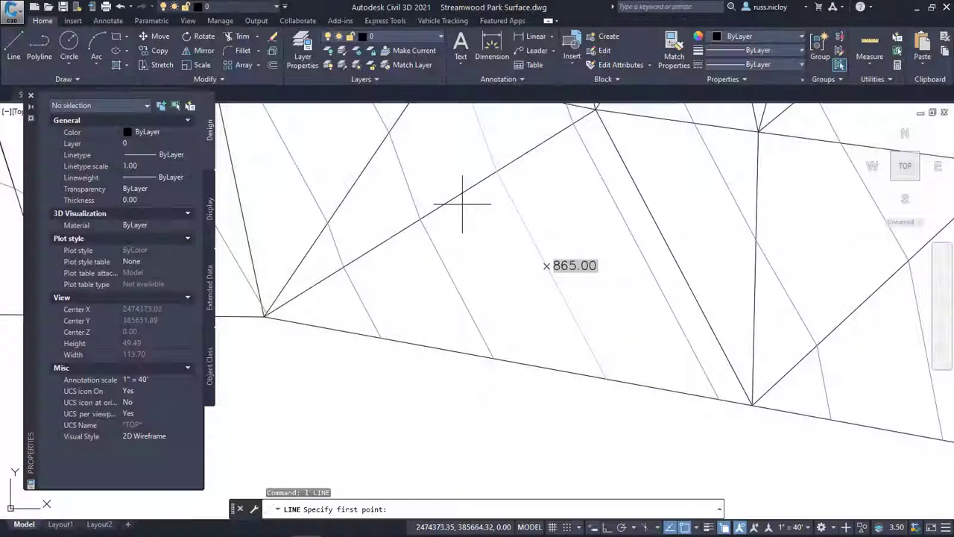
Step: Draw a temporary helper line across the TIN
{"action": "left_click", "coordinate": [458, 197]}
{"action": "left_click", "coordinate": [536, 362]}
{"action": "key", "text": "Escape"}
Step: Move the 865.00 spot label onto the TIN line with Node snap and regenerate
{"action": "left_click", "coordinate": [518, 251]}
{"action": "left_click", "coordinate": [605, 305]}
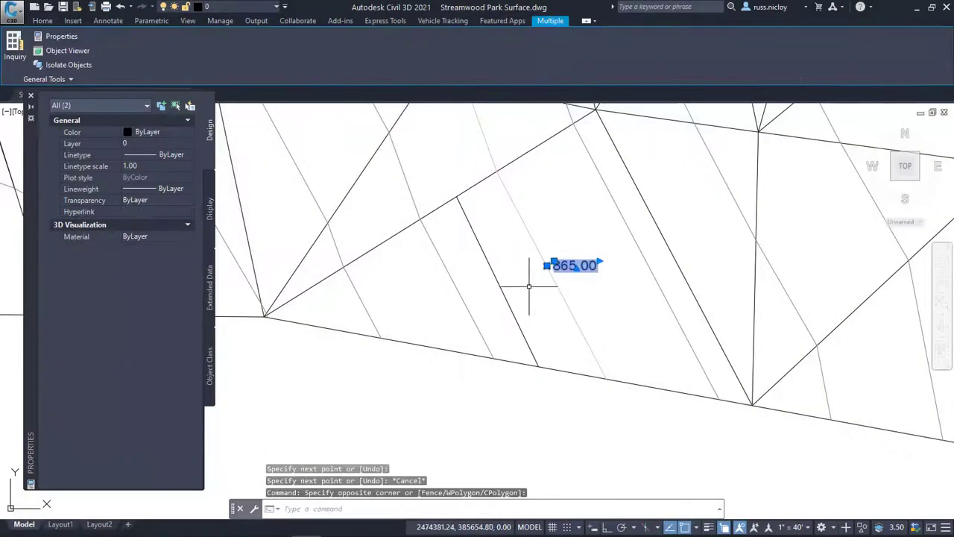
{"action": "right_click", "coordinate": [529, 287]}
{"action": "left_click", "coordinate": [631, 349]}
{"action": "scroll", "coordinate": [526, 266], "scroll_direction": "up", "scroll_amount": 5}
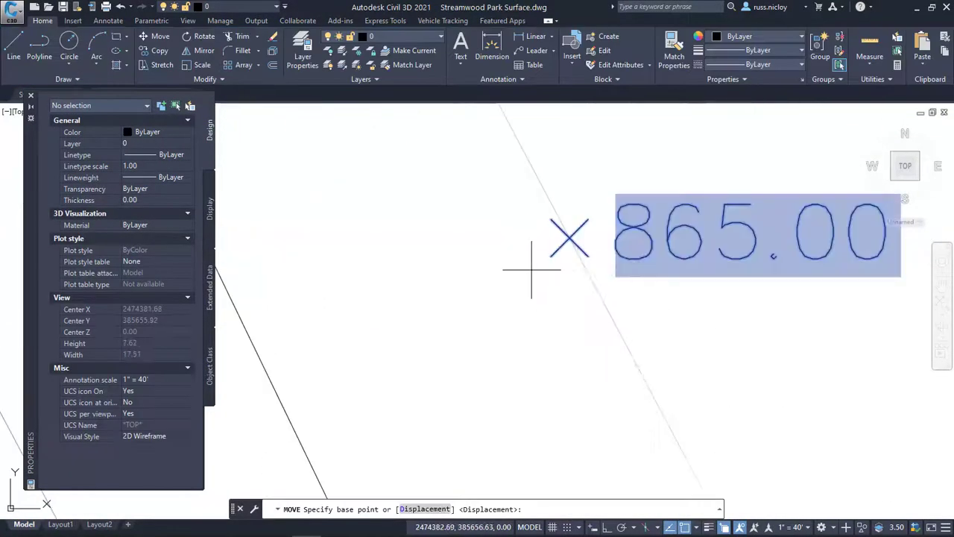
{"action": "right_click", "coordinate": [529, 266], "text": "shift"}
{"action": "left_click", "coordinate": [558, 471]}
{"action": "left_click", "coordinate": [568, 235]}
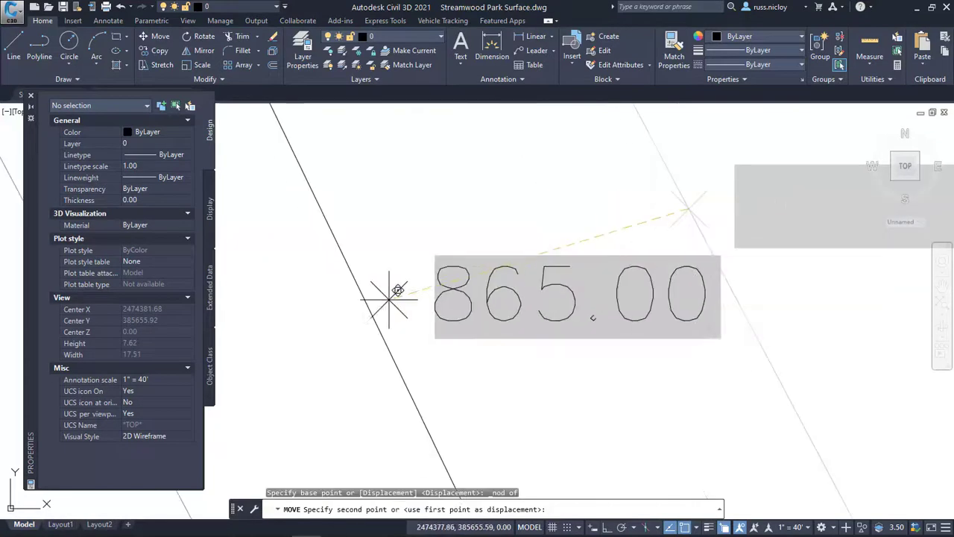
{"action": "left_click", "coordinate": [362, 296]}
{"action": "key", "text": "Escape"}
{"action": "type", "text": "re"}
{"action": "key", "text": "Return"}
Step: Delete the helper line and regenerate so the label reads 865.56
{"action": "scroll", "coordinate": [486, 271], "scroll_direction": "down", "scroll_amount": 5}
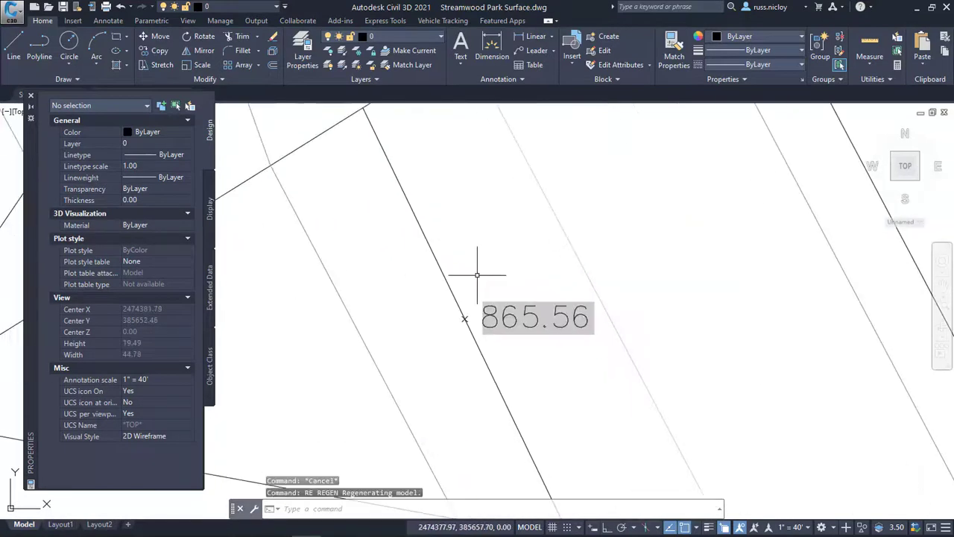
{"action": "left_click", "coordinate": [433, 258]}
{"action": "key", "text": "Delete"}
{"action": "type", "text": "re"}
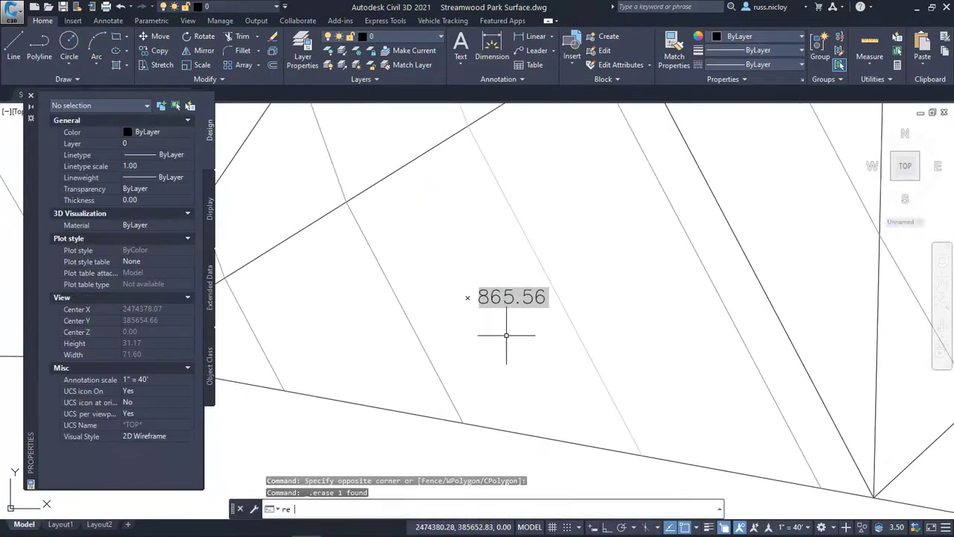
{"action": "key", "text": "Return"}
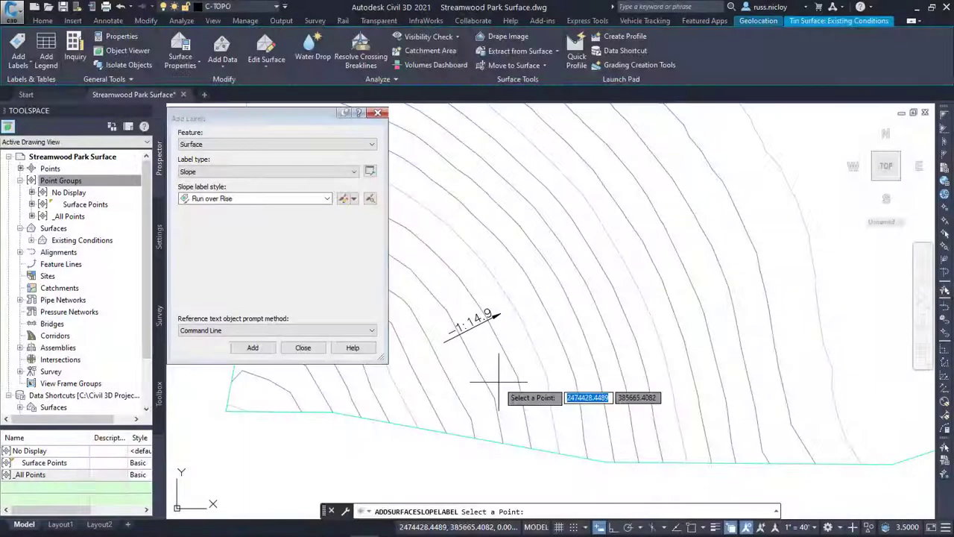
Step: Add a one-point slope label across the contours
{"action": "left_click", "coordinate": [252, 347]}
{"action": "left_click", "coordinate": [521, 422]}
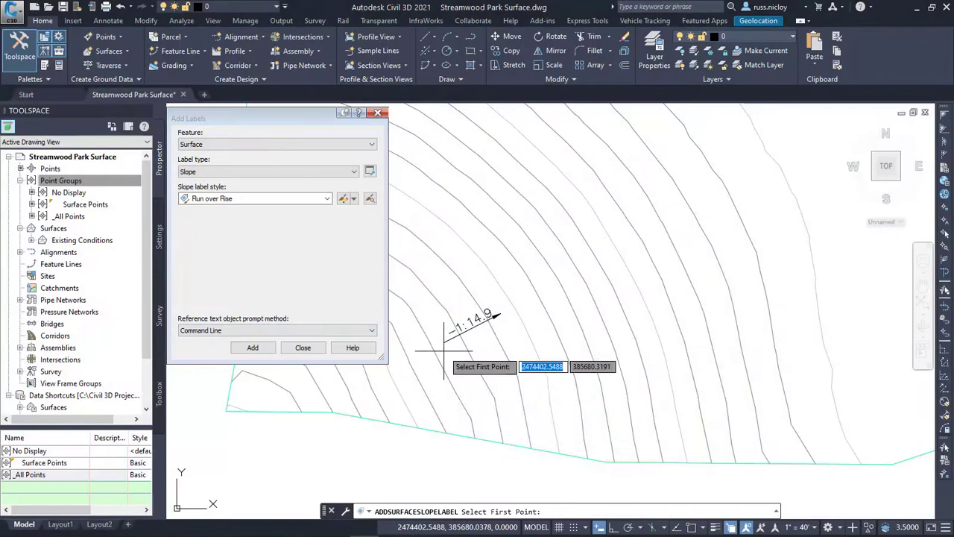
{"action": "left_click", "coordinate": [498, 357]}
{"action": "key", "text": "Return"}
Step: Add a spot elevation label on the surface reading 859.49
{"action": "left_click", "coordinate": [266, 172]}
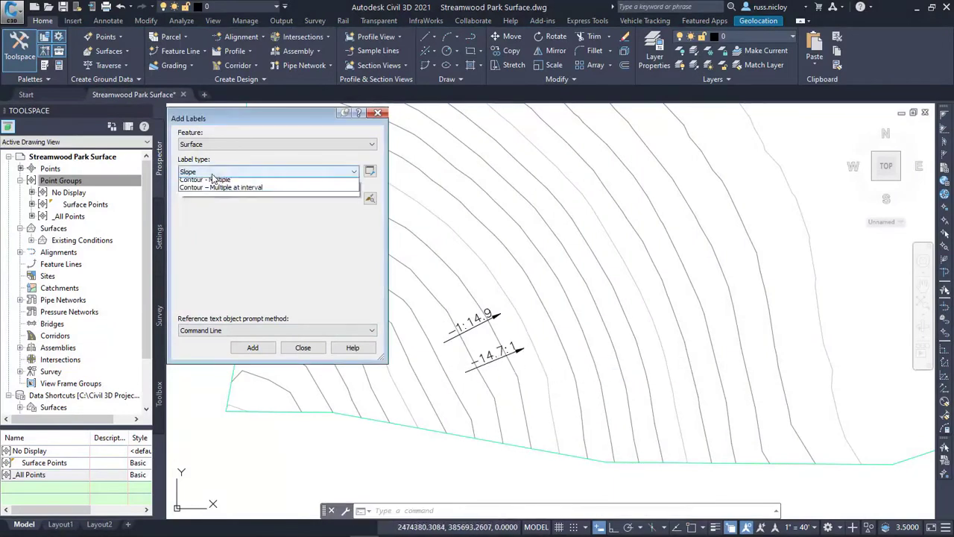
{"action": "left_click", "coordinate": [216, 188]}
{"action": "left_click", "coordinate": [251, 348]}
{"action": "left_click", "coordinate": [542, 333]}
{"action": "key", "text": "Return"}
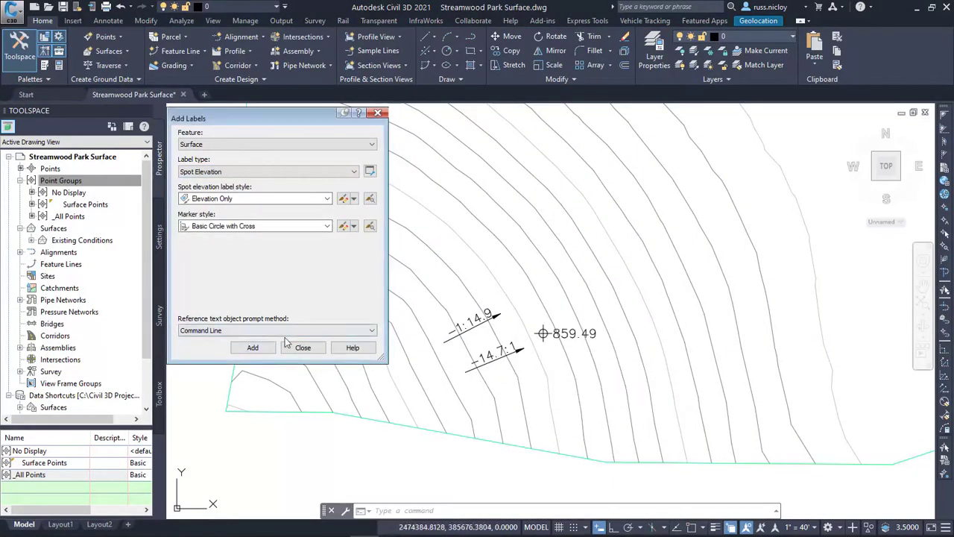
{"action": "left_click", "coordinate": [303, 347]}
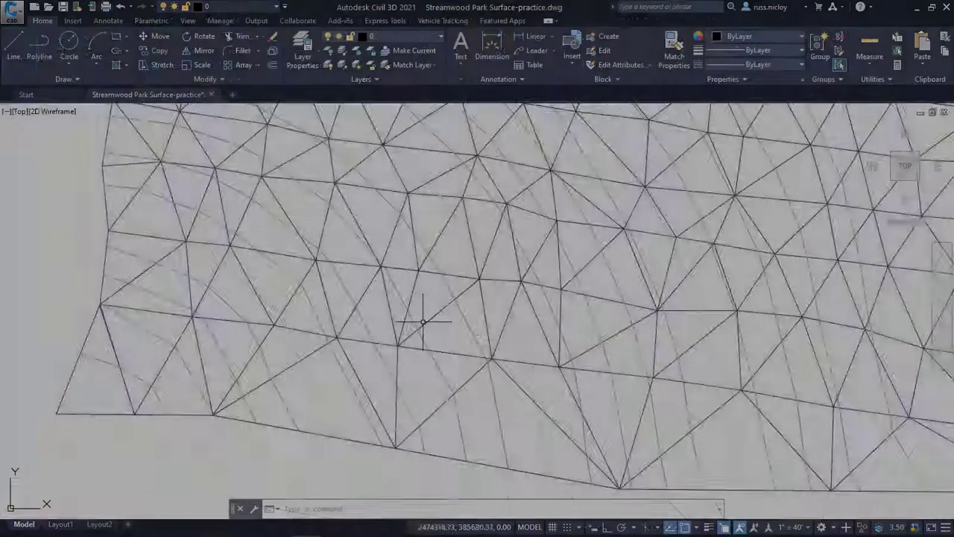
Step: Draw a line between two TIN edges using Nearest snaps, then select the long contour polyline
{"action": "key", "text": "Return"}
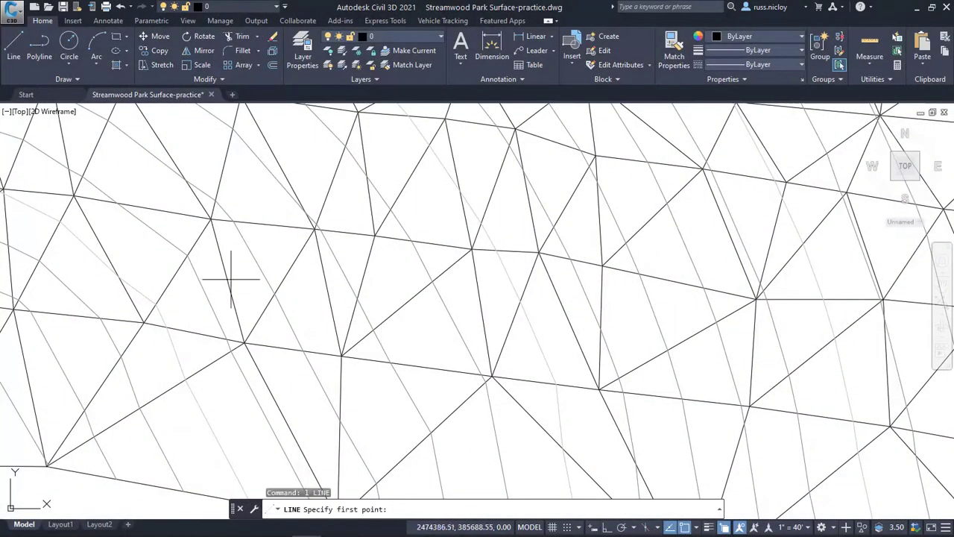
{"action": "right_click", "coordinate": [231, 279], "text": "shift"}
{"action": "left_click", "coordinate": [253, 494]}
{"action": "left_click", "coordinate": [223, 266]}
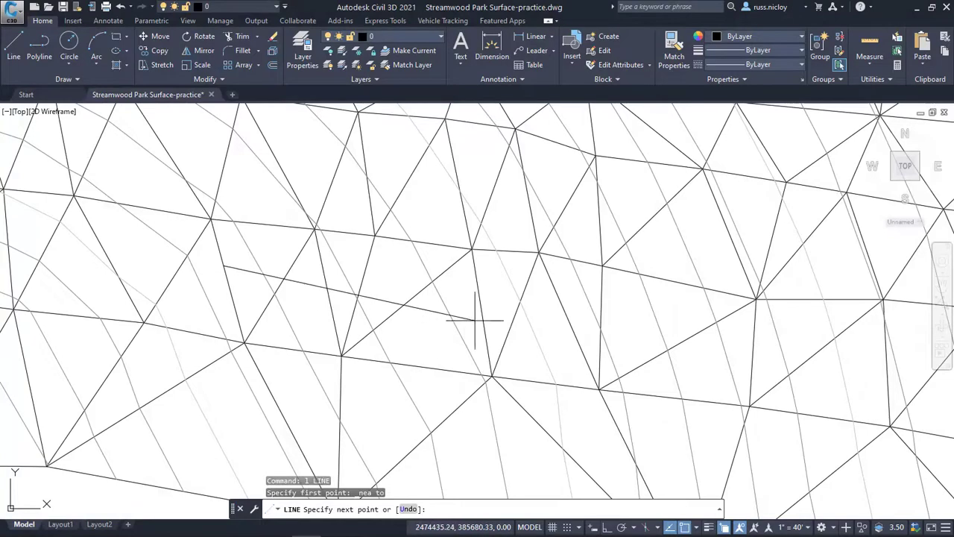
{"action": "right_click", "coordinate": [602, 319], "text": "shift"}
{"action": "left_click", "coordinate": [618, 279]}
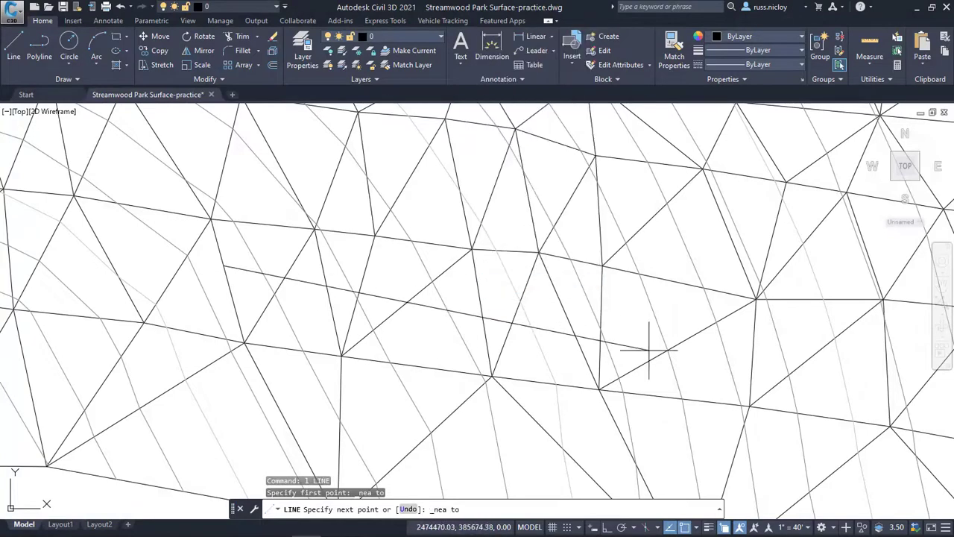
{"action": "left_click", "coordinate": [601, 360]}
{"action": "key", "text": "Escape"}
{"action": "key", "text": "Escape"}
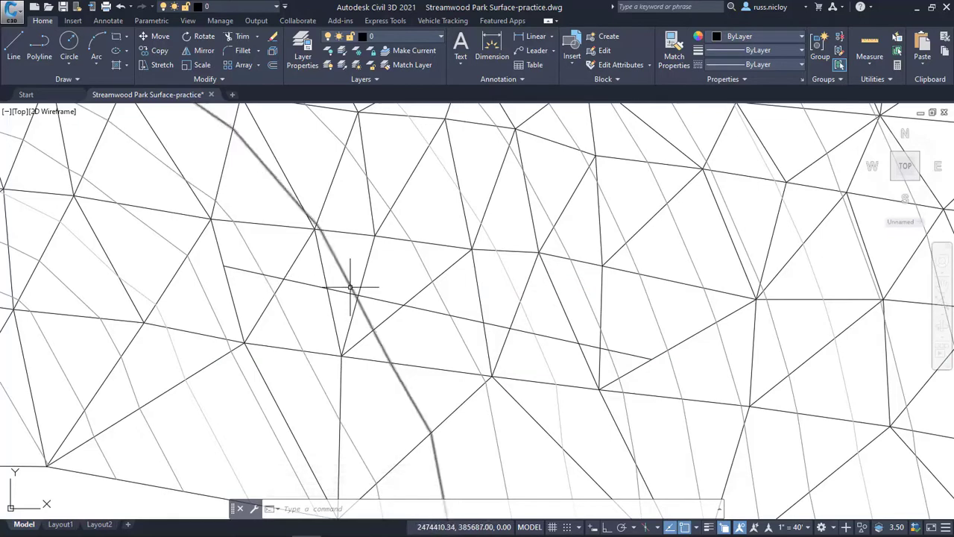
{"action": "left_click", "coordinate": [274, 299]}
{"action": "right_click", "coordinate": [298, 309]}
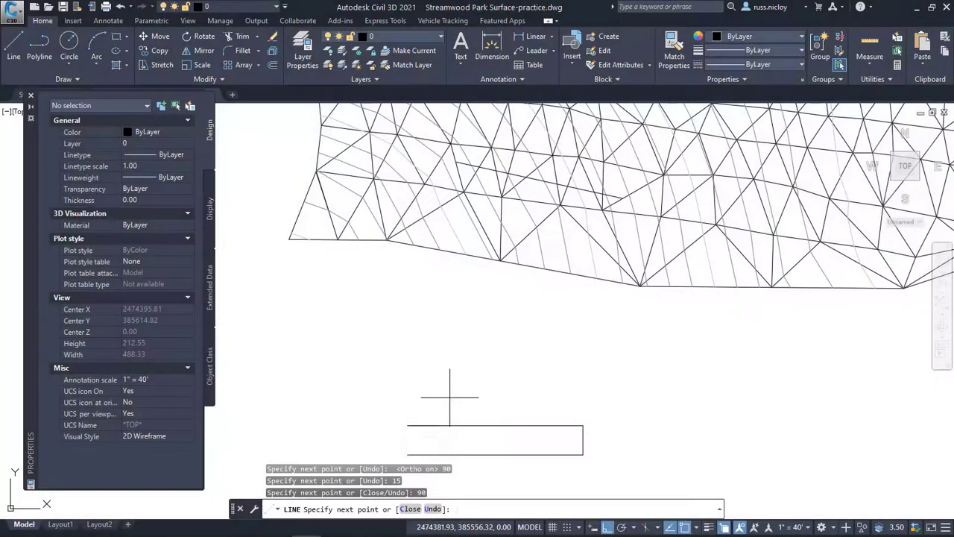
Step: Close the rectangle back to its starting point
{"action": "middle_click_drag", "start_coordinate": [460, 448], "coordinate": [505, 368]}
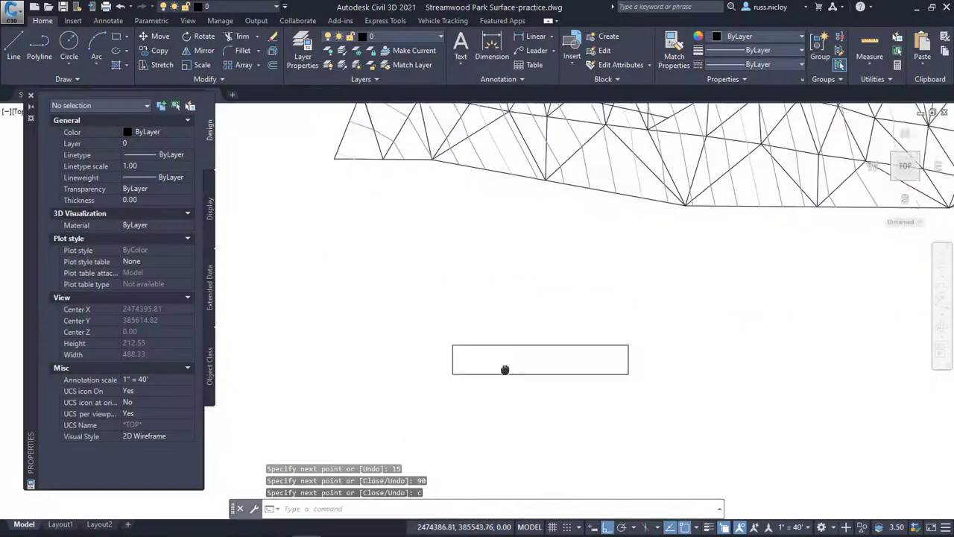
{"action": "scroll", "coordinate": [504, 358], "scroll_direction": "up", "scroll_amount": 2}
{"action": "type", "text": "c"}
{"action": "key", "text": "Return"}
Step: Offset the rectangle's left edge 10 units repeatedly to the right, forming vertical grid lines
{"action": "type", "text": "o"}
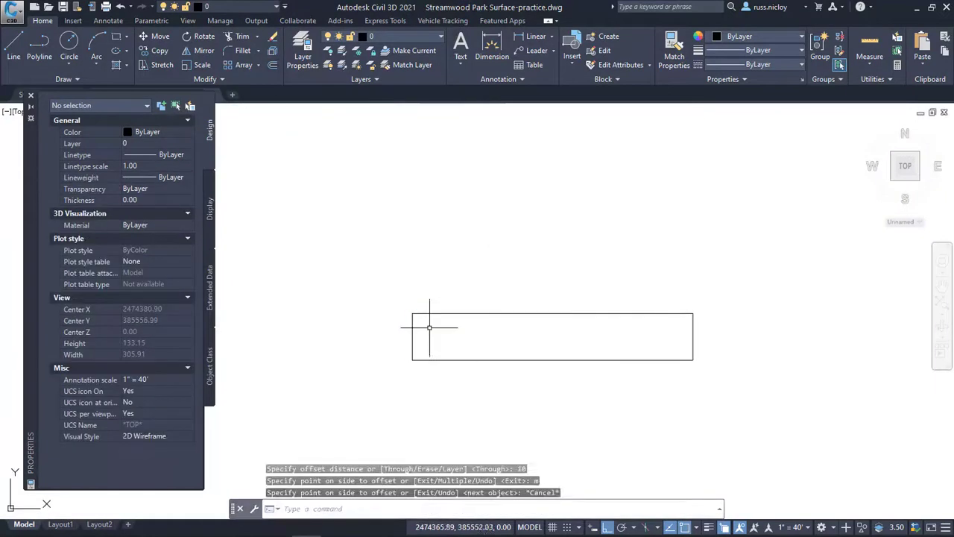
{"action": "key", "text": "Return"}
{"action": "key", "text": "Return"}
{"action": "left_click", "coordinate": [418, 331]}
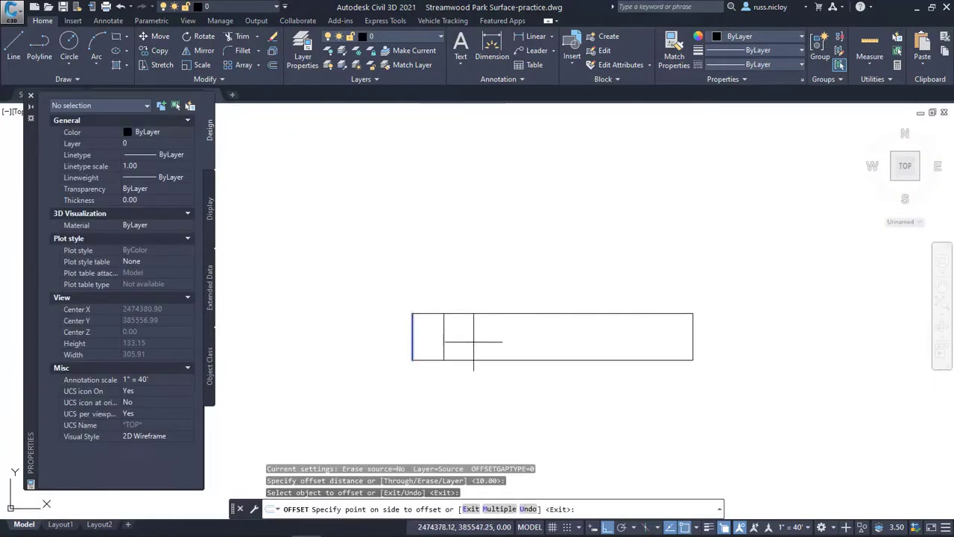
{"action": "type", "text": "m"}
{"action": "key", "text": "Return"}
{"action": "left_click", "coordinate": [507, 350]}
{"action": "left_click", "coordinate": [611, 313]}
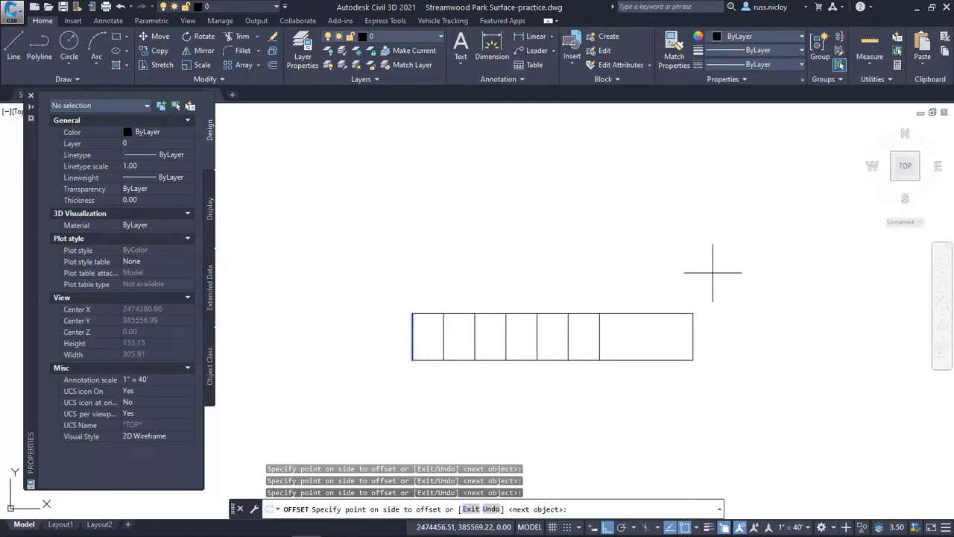
{"action": "right_click", "coordinate": [712, 308]}
{"action": "left_click", "coordinate": [738, 313]}
Step: Cancel the leftover offset prompt, clear the selection and zoom around the grid
{"action": "scroll", "coordinate": [687, 335], "scroll_direction": "up", "scroll_amount": 2}
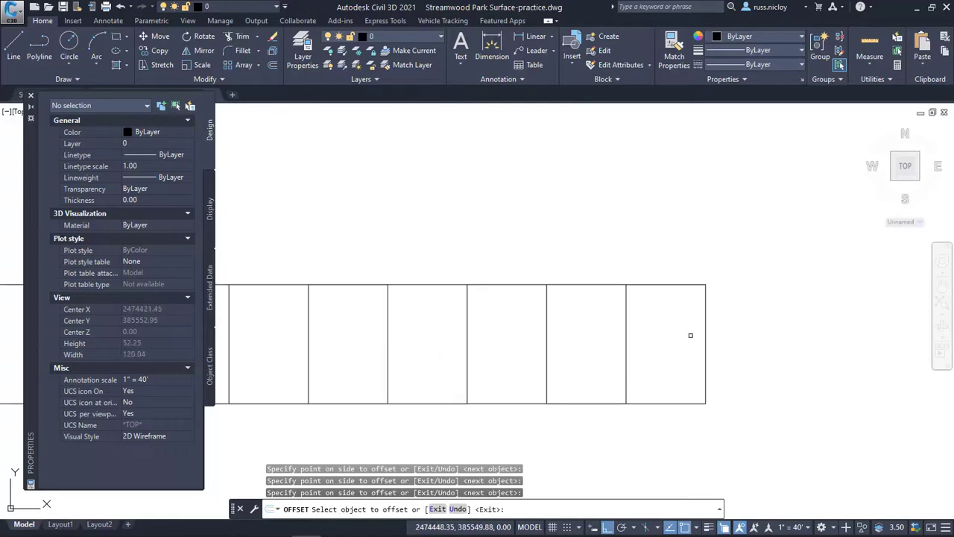
{"action": "key", "text": "Escape"}
{"action": "scroll", "coordinate": [700, 337], "scroll_direction": "up", "scroll_amount": 2}
{"action": "left_click", "coordinate": [700, 337]}
{"action": "key", "text": "Escape"}
{"action": "scroll", "coordinate": [526, 239], "scroll_direction": "down", "scroll_amount": 5}
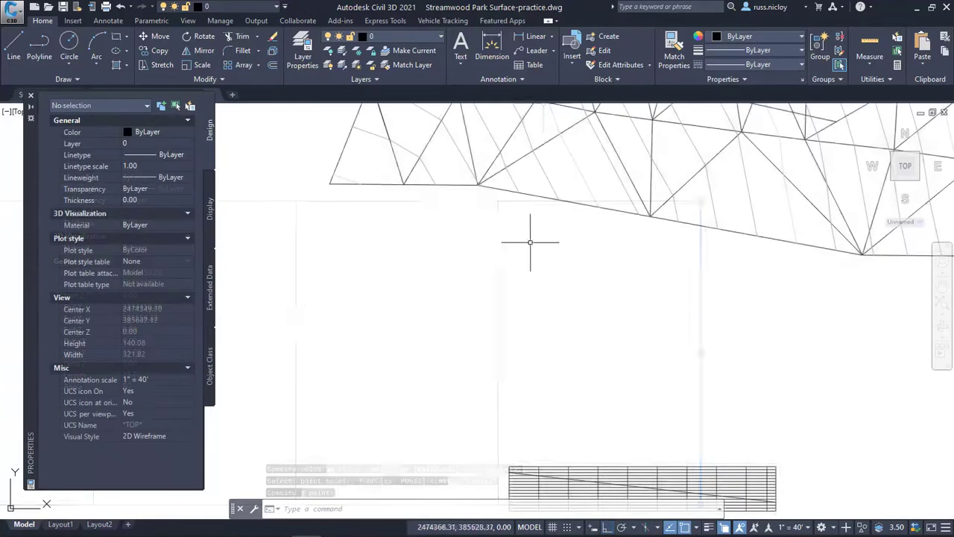
{"action": "scroll", "coordinate": [526, 238], "scroll_direction": "up", "scroll_amount": 2}
{"action": "scroll", "coordinate": [513, 257], "scroll_direction": "up", "scroll_amount": 2}
Step: Measure the distance and elevation change between two TIN triangle vertices with DIST
{"action": "type", "text": "d"}
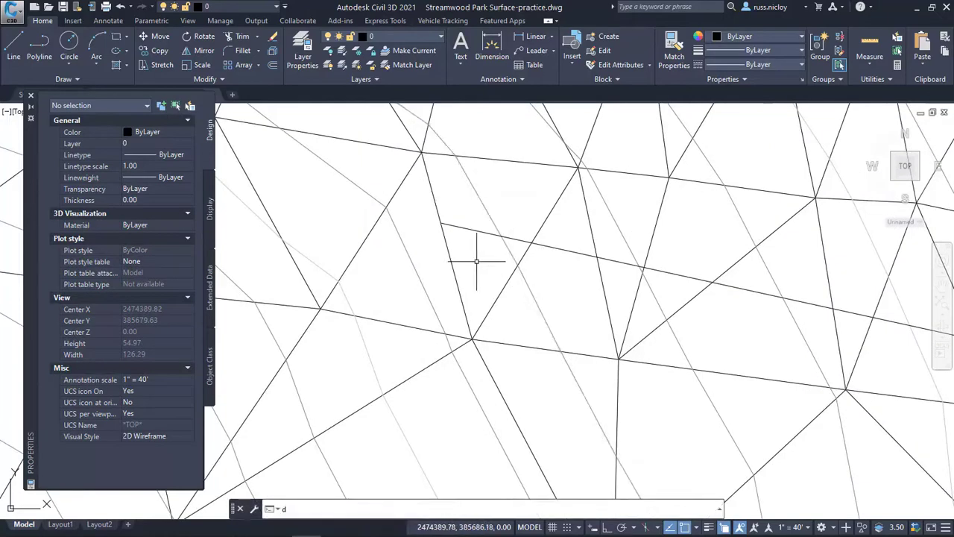
{"action": "type", "text": "i"}
{"action": "key", "text": "Return"}
{"action": "left_click", "coordinate": [441, 222]}
{"action": "left_click", "coordinate": [494, 236]}
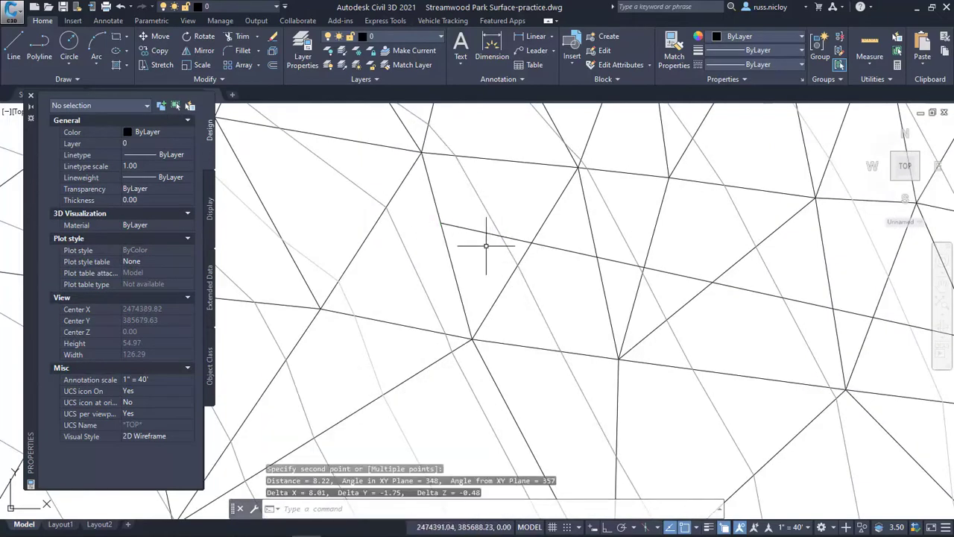
{"action": "scroll", "coordinate": [490, 266], "scroll_direction": "down", "scroll_amount": 5}
{"action": "scroll", "coordinate": [466, 303], "scroll_direction": "up", "scroll_amount": 3}
{"action": "scroll", "coordinate": [457, 278], "scroll_direction": "up", "scroll_amount": 5}
Step: Draw an 8.2-unit line on the grid starting at a grid intersection
{"action": "type", "text": "l"}
{"action": "key", "text": "Return"}
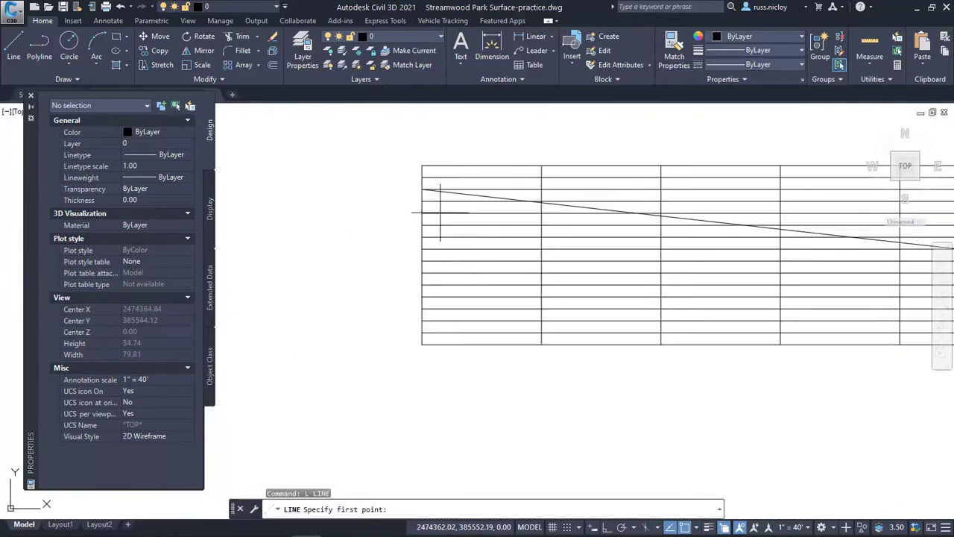
{"action": "left_click", "coordinate": [422, 213]}
{"action": "type", "text": "8.2"}
{"action": "key", "text": "Return"}
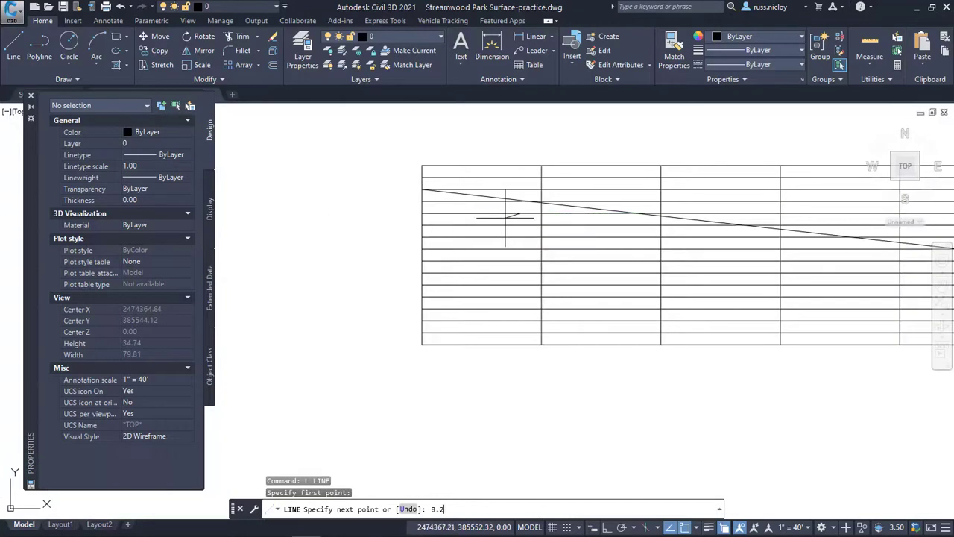
{"action": "key", "text": "Return"}
{"action": "left_click", "coordinate": [521, 213]}
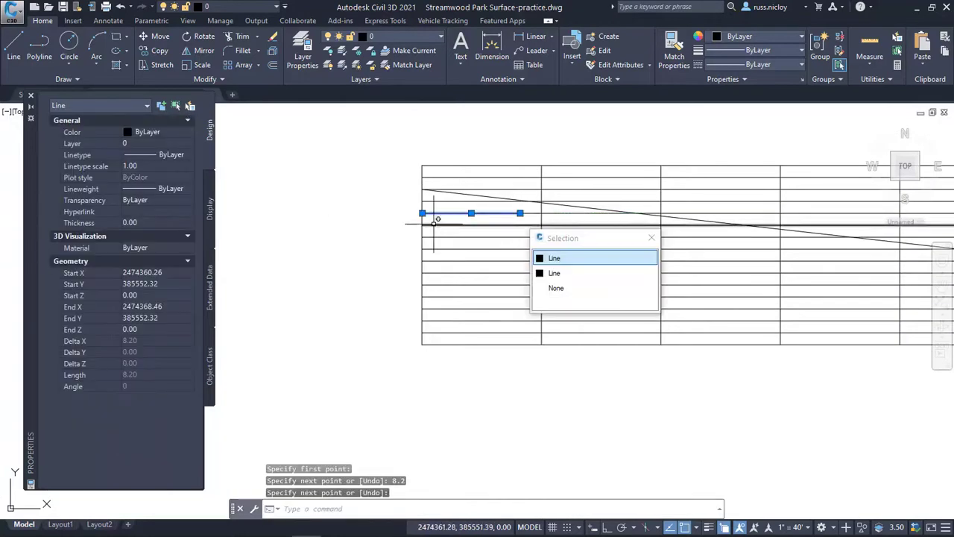
{"action": "key", "text": "Escape"}
Step: Start another surface distance measurement from a new point, then cancel it
{"action": "scroll", "coordinate": [468, 224], "scroll_direction": "down", "scroll_amount": 1}
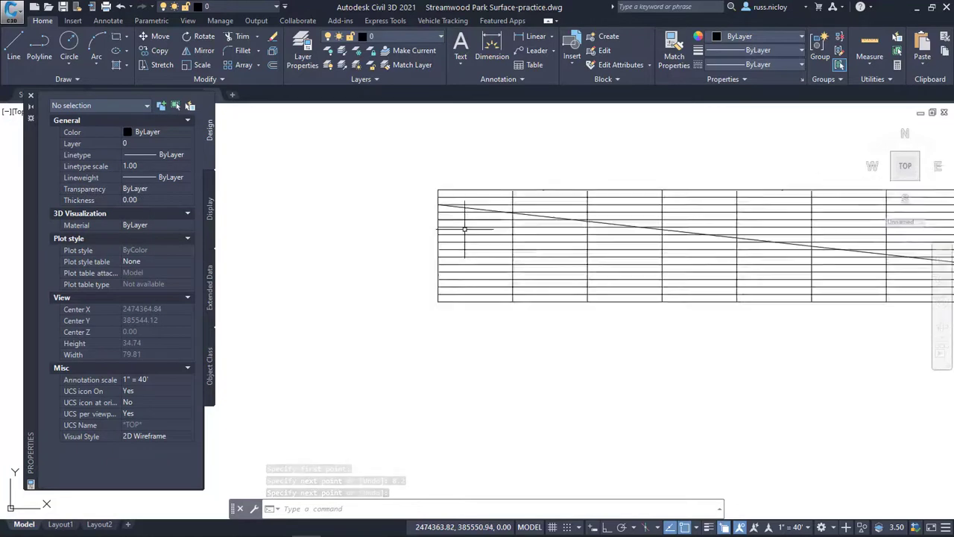
{"action": "scroll", "coordinate": [469, 224], "scroll_direction": "down", "scroll_amount": 4}
{"action": "scroll", "coordinate": [506, 196], "scroll_direction": "up", "scroll_amount": 2}
{"action": "type", "text": "di"}
{"action": "key", "text": "Return"}
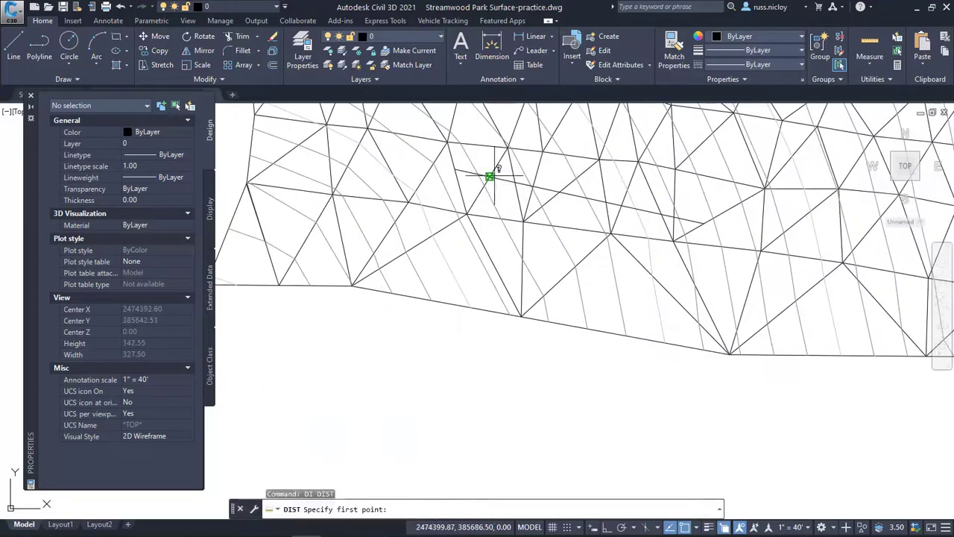
{"action": "scroll", "coordinate": [491, 174], "scroll_direction": "up", "scroll_amount": 4}
{"action": "left_click", "coordinate": [472, 187]}
{"action": "key", "text": "Escape"}
Step: Erase the unwanted long line and select a short vertical tick on the grid
{"action": "scroll", "coordinate": [609, 223], "scroll_direction": "up", "scroll_amount": 3}
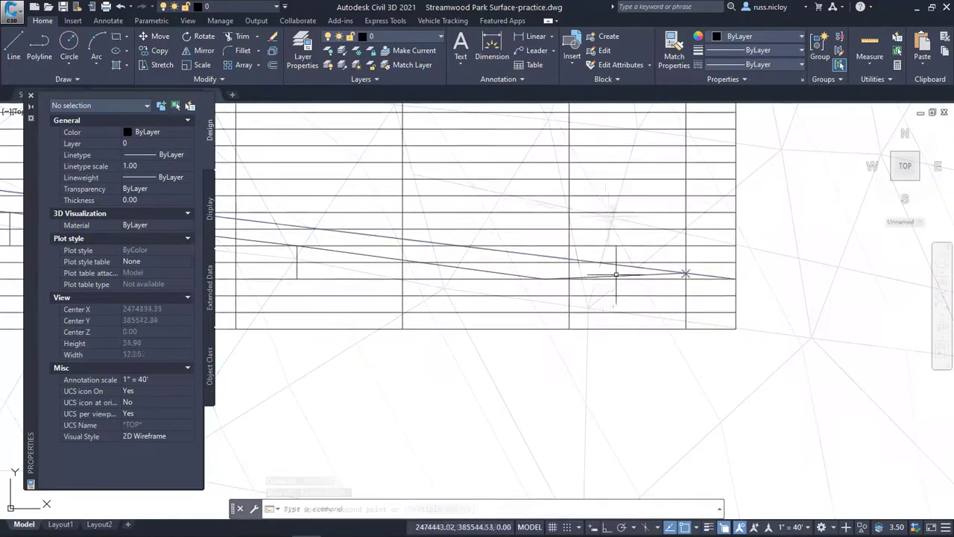
{"action": "left_click", "coordinate": [630, 267]}
{"action": "key", "text": "Delete"}
{"action": "scroll", "coordinate": [537, 275], "scroll_direction": "down", "scroll_amount": 1}
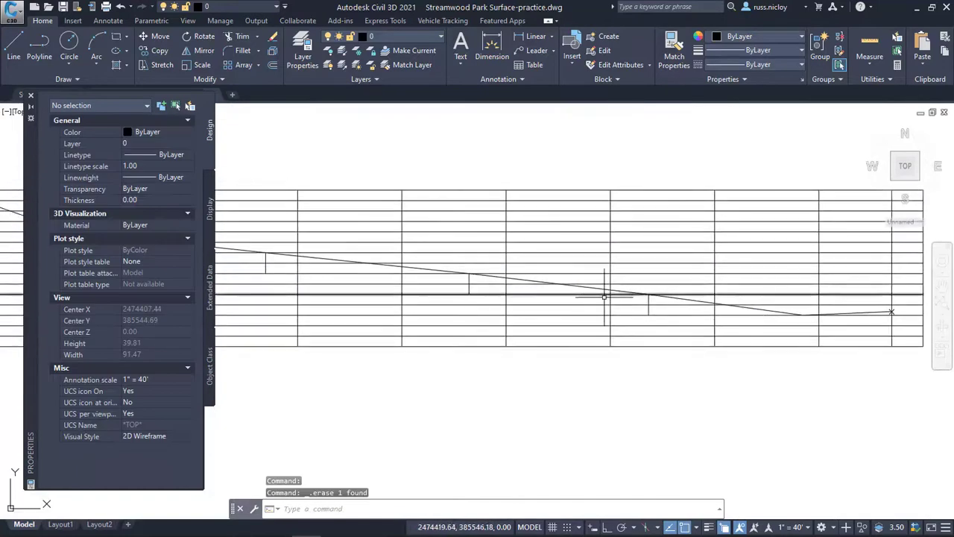
{"action": "scroll", "coordinate": [537, 275], "scroll_direction": "down", "scroll_amount": 2}
{"action": "left_click", "coordinate": [392, 228]}
{"action": "left_click", "coordinate": [417, 276]}
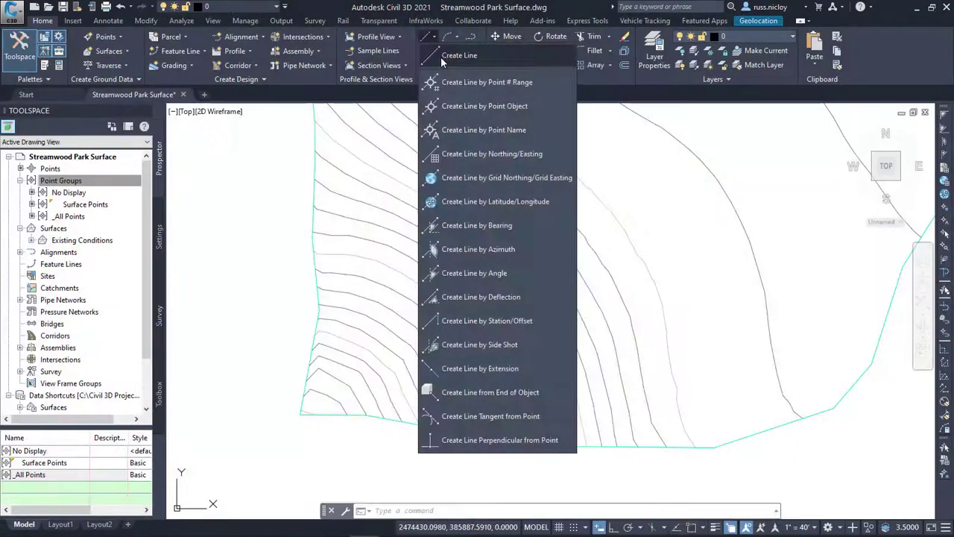
Step: Draw a straight line across the Streamwood Park Surface contours
{"action": "left_click", "coordinate": [440, 57]}
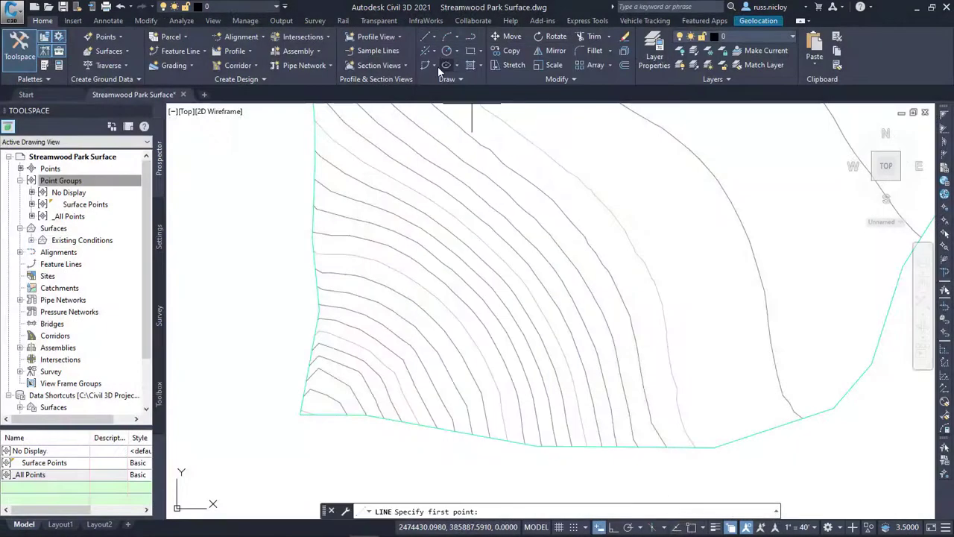
{"action": "scroll", "coordinate": [394, 380], "scroll_direction": "up", "scroll_amount": 1}
{"action": "left_click", "coordinate": [395, 378]}
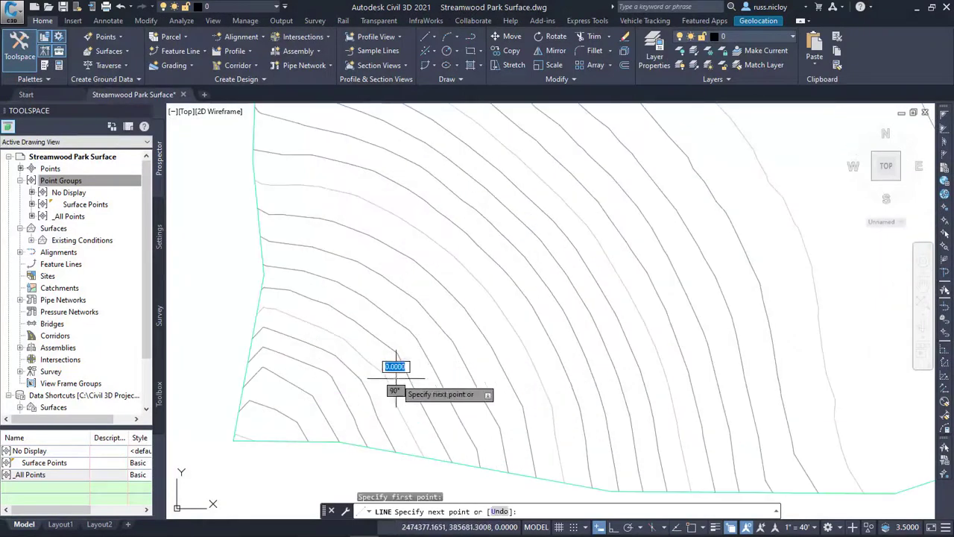
{"action": "left_click", "coordinate": [520, 358]}
{"action": "key", "text": "Return"}
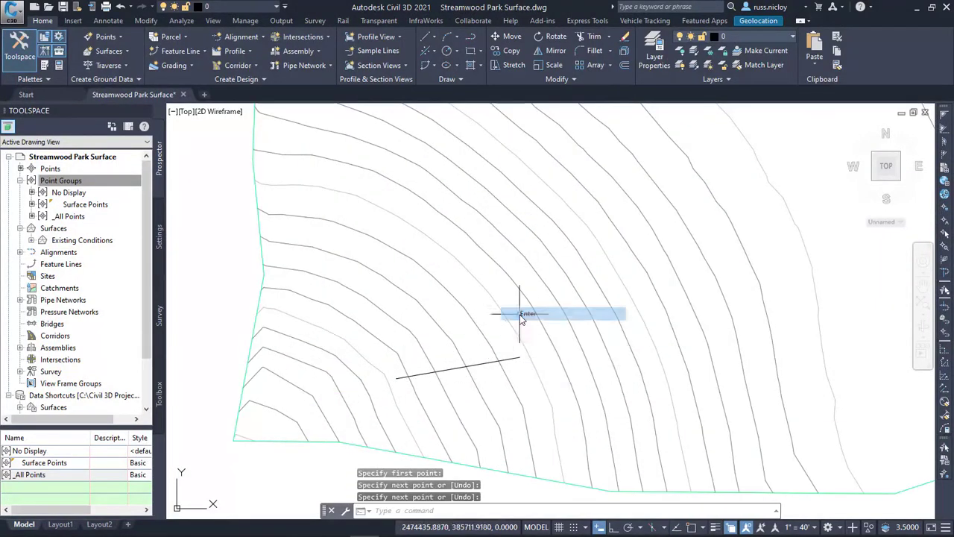
Step: Create a quick profile of Existing Conditions along the sketched line, placing its view right of the surface
{"action": "left_click", "coordinate": [249, 51]}
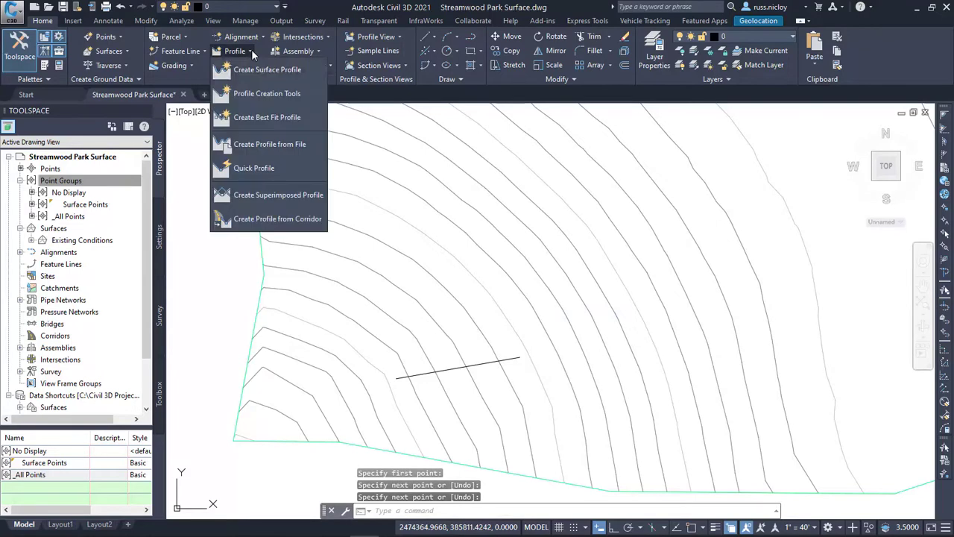
{"action": "left_click", "coordinate": [251, 168]}
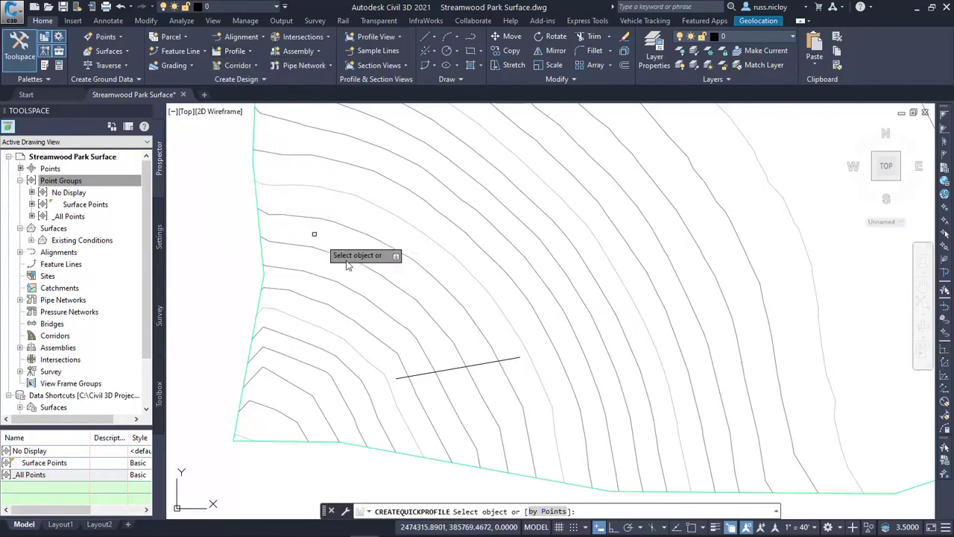
{"action": "left_click", "coordinate": [419, 372]}
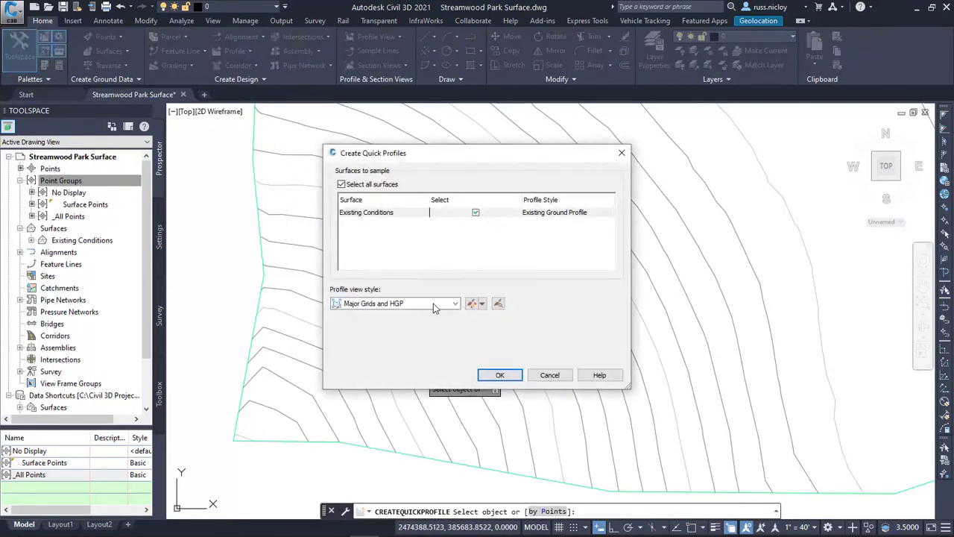
{"action": "left_click", "coordinate": [499, 375]}
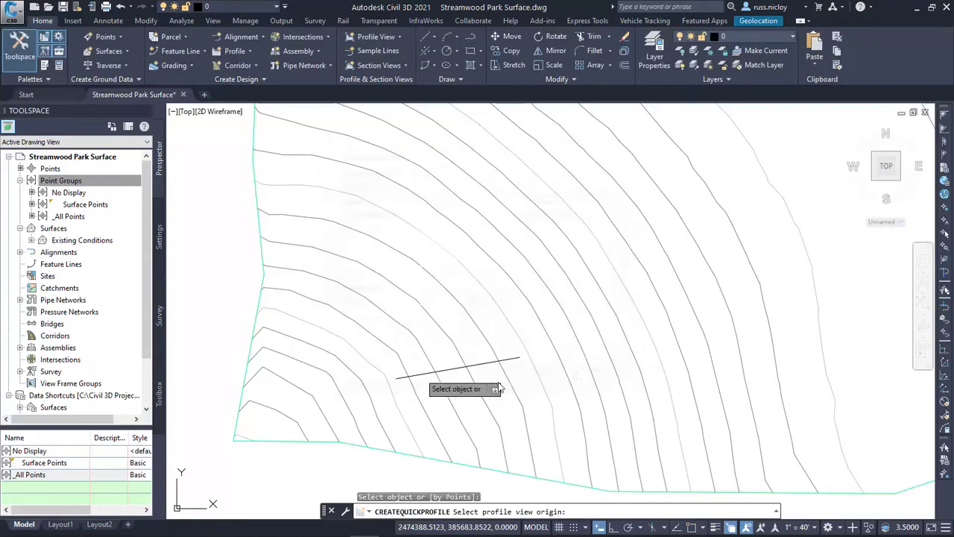
{"action": "scroll", "coordinate": [521, 240], "scroll_direction": "down", "scroll_amount": 3}
{"action": "left_click", "coordinate": [664, 416]}
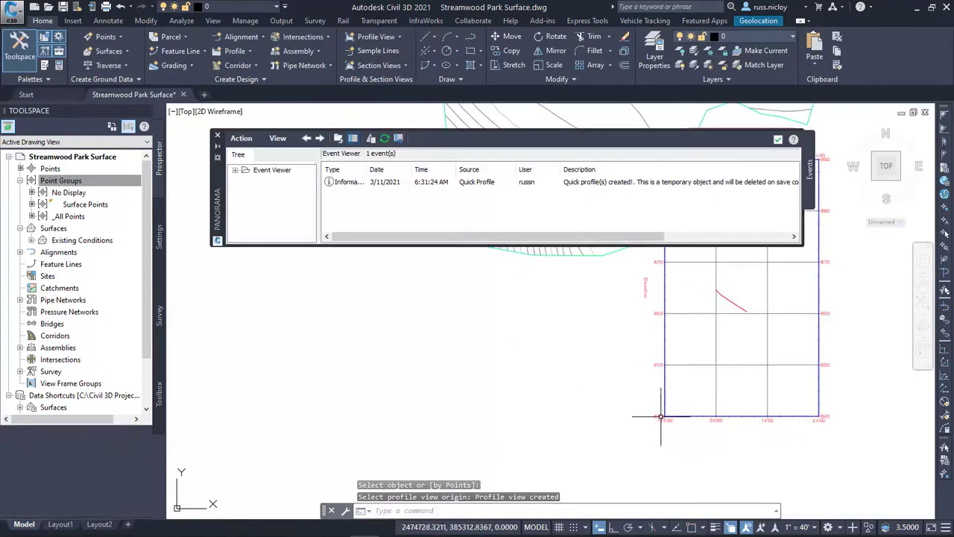
{"action": "left_click", "coordinate": [777, 142]}
{"action": "scroll", "coordinate": [607, 266], "scroll_direction": "up", "scroll_amount": 3}
{"action": "scroll", "coordinate": [558, 294], "scroll_direction": "up", "scroll_amount": 2}
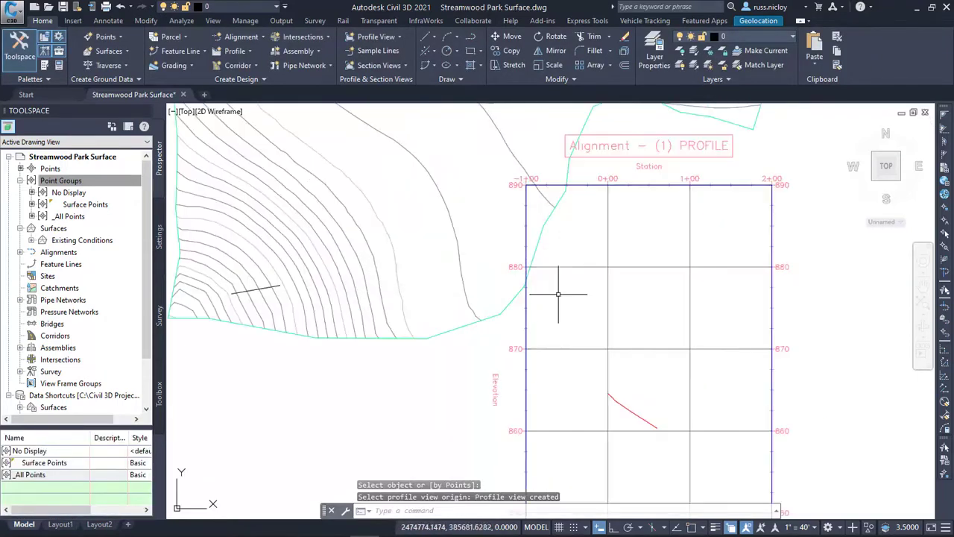